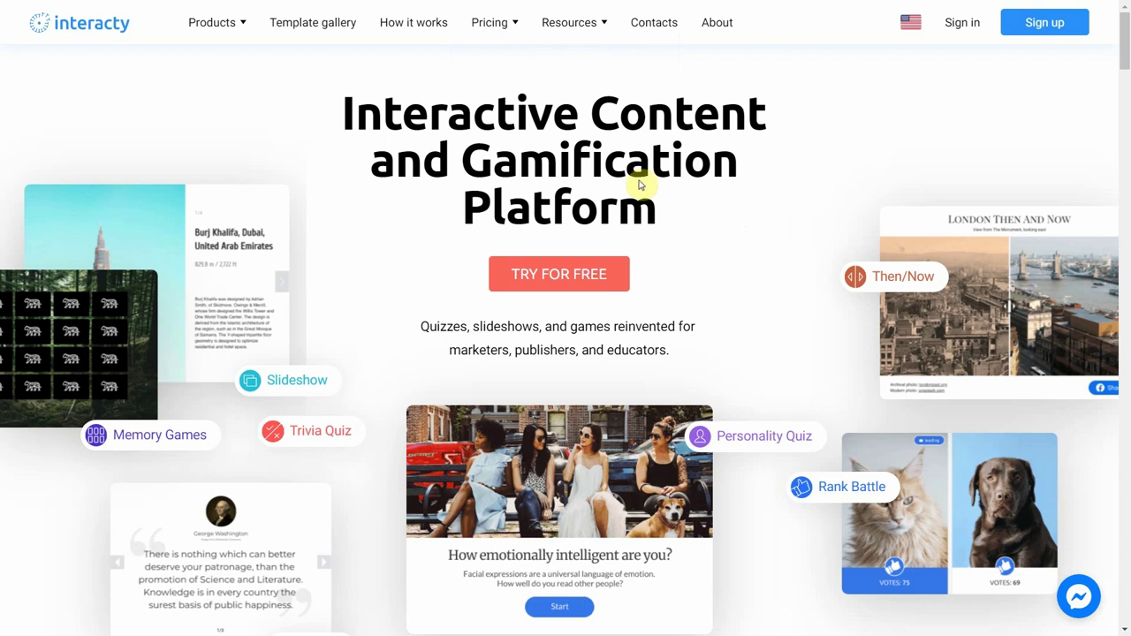
- Open the Memory Games product page and sign in to the account
mouse_move(246, 39)
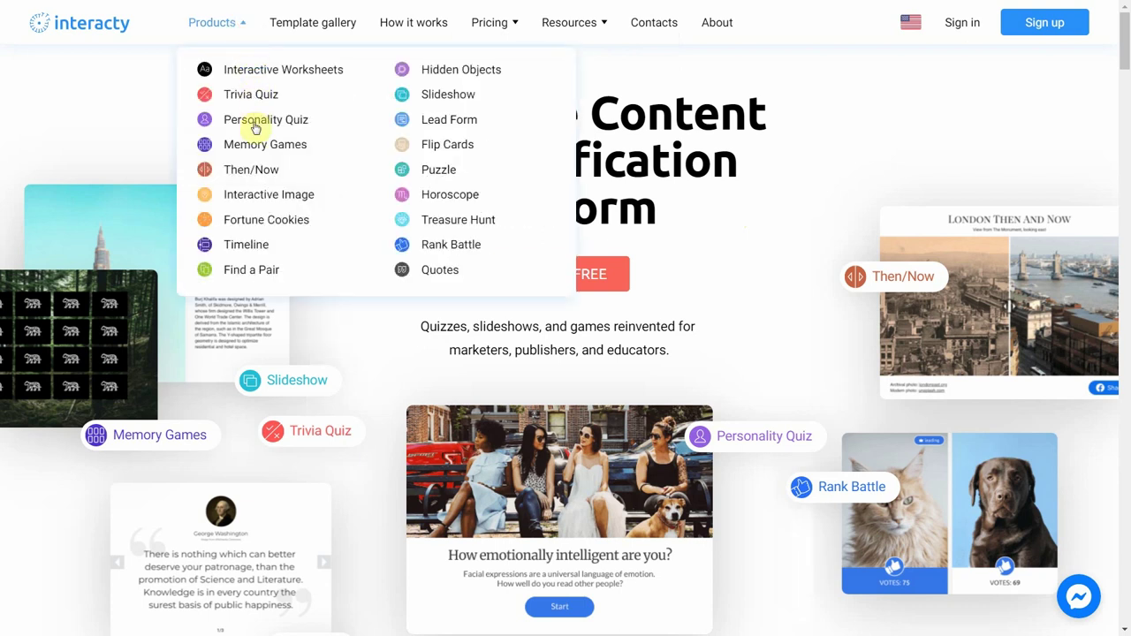
left_click(257, 150)
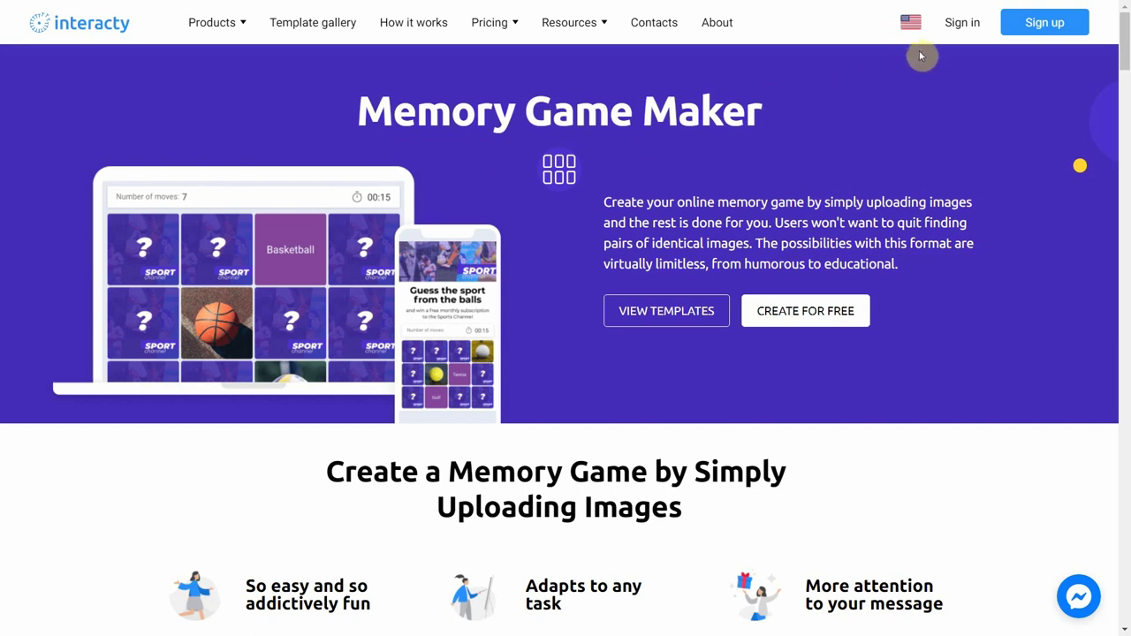
left_click(955, 27)
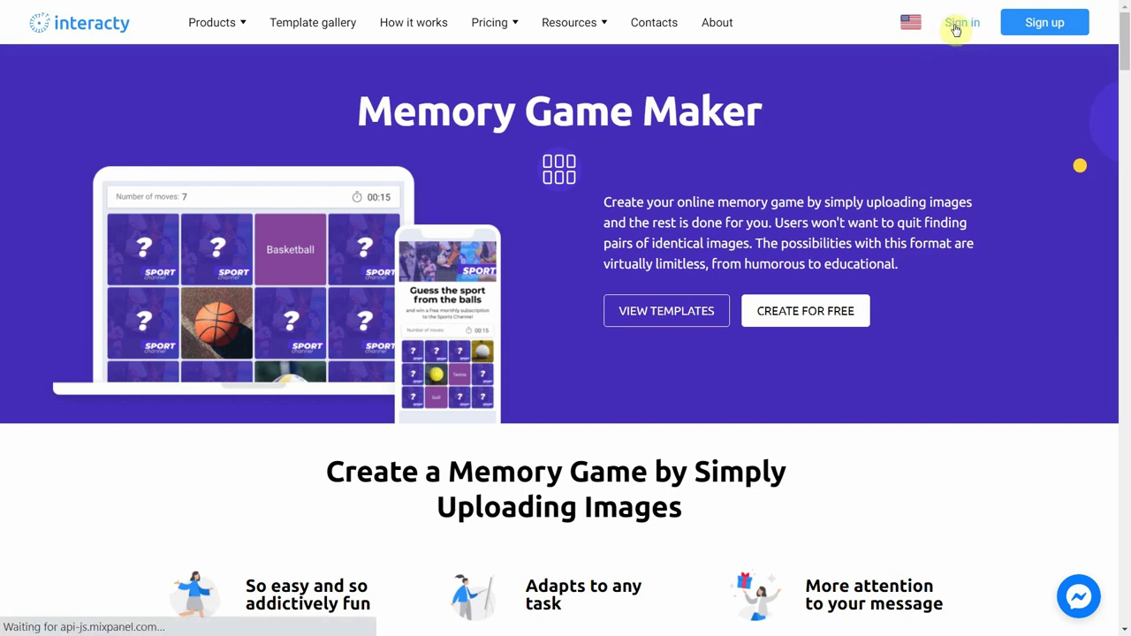
left_click(878, 404)
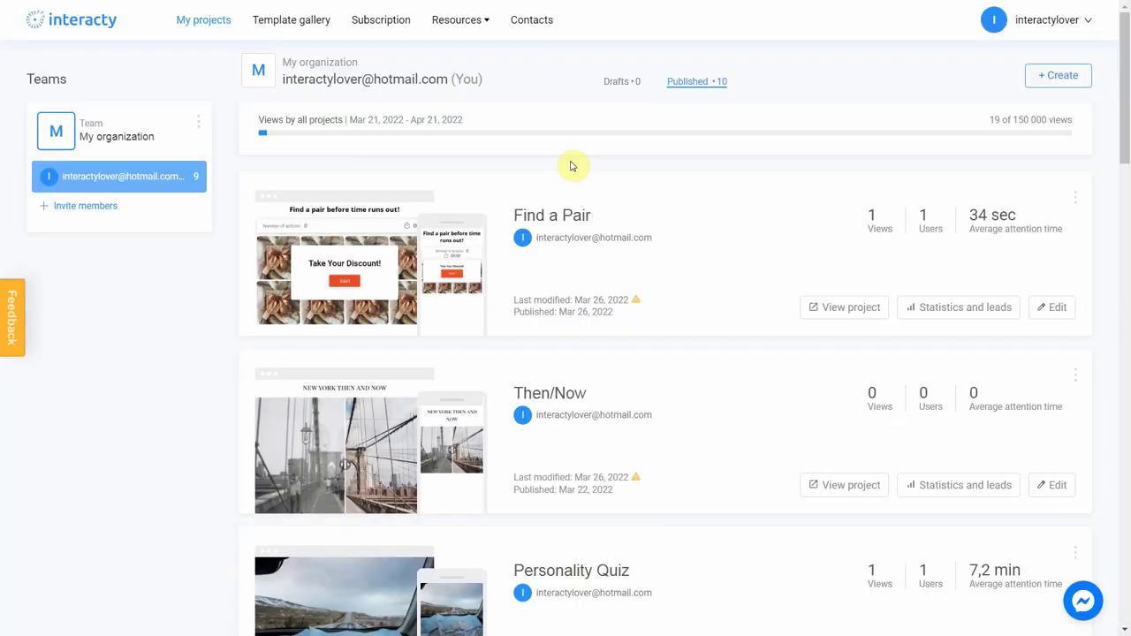
- Browse the Memory section of the template gallery and create a project from the "Start from scratch 1" template
left_click(292, 28)
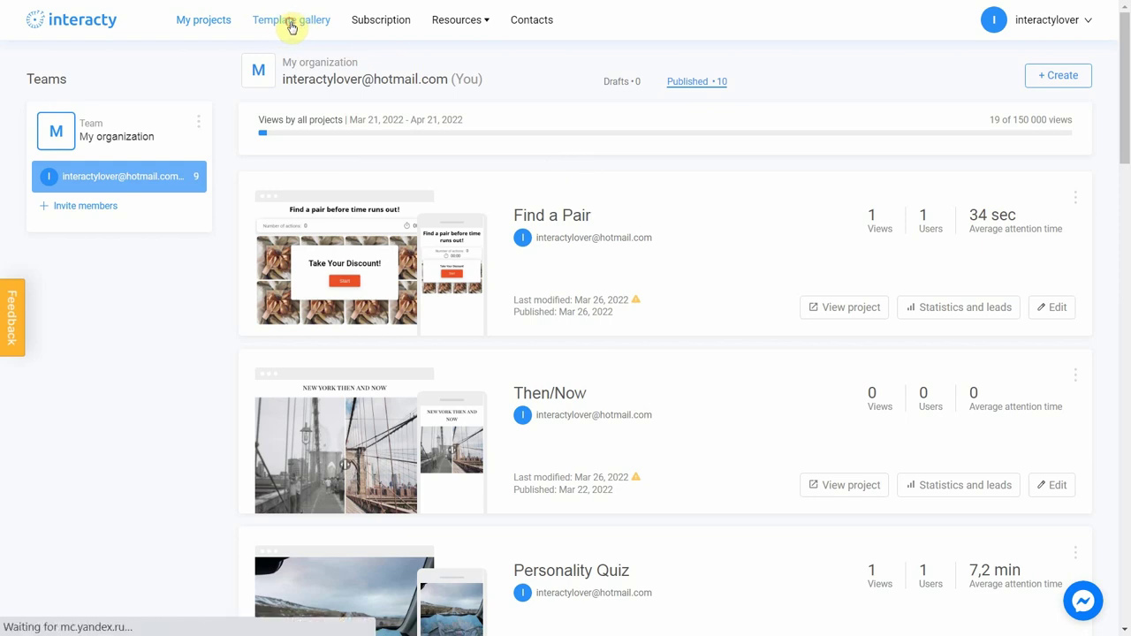
scroll(310, 145, "down", 7)
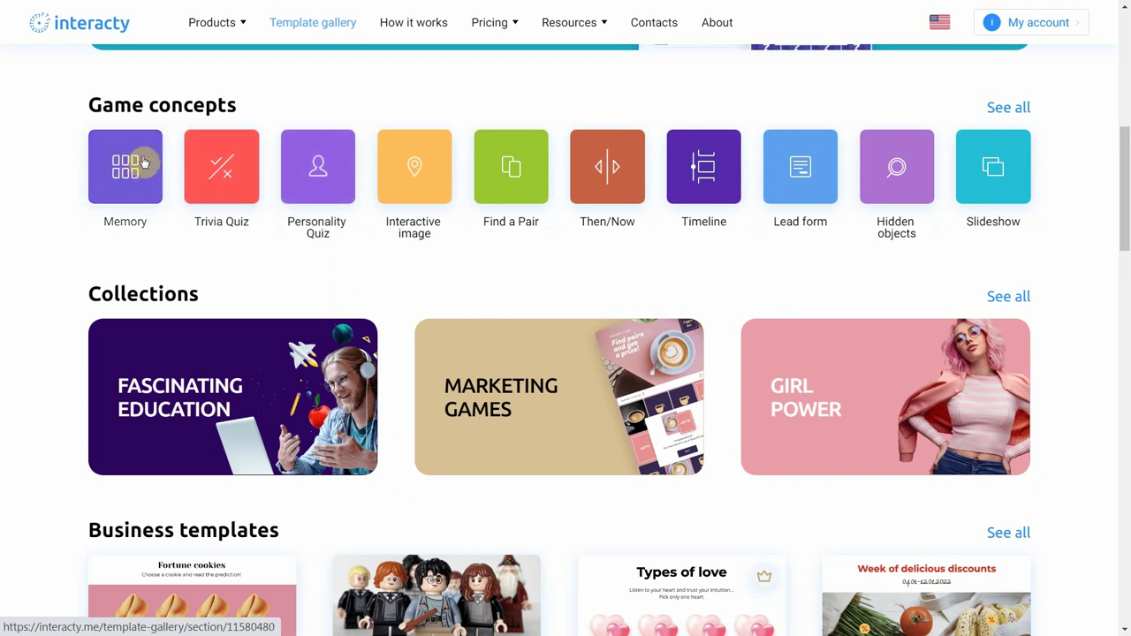
left_click(124, 172)
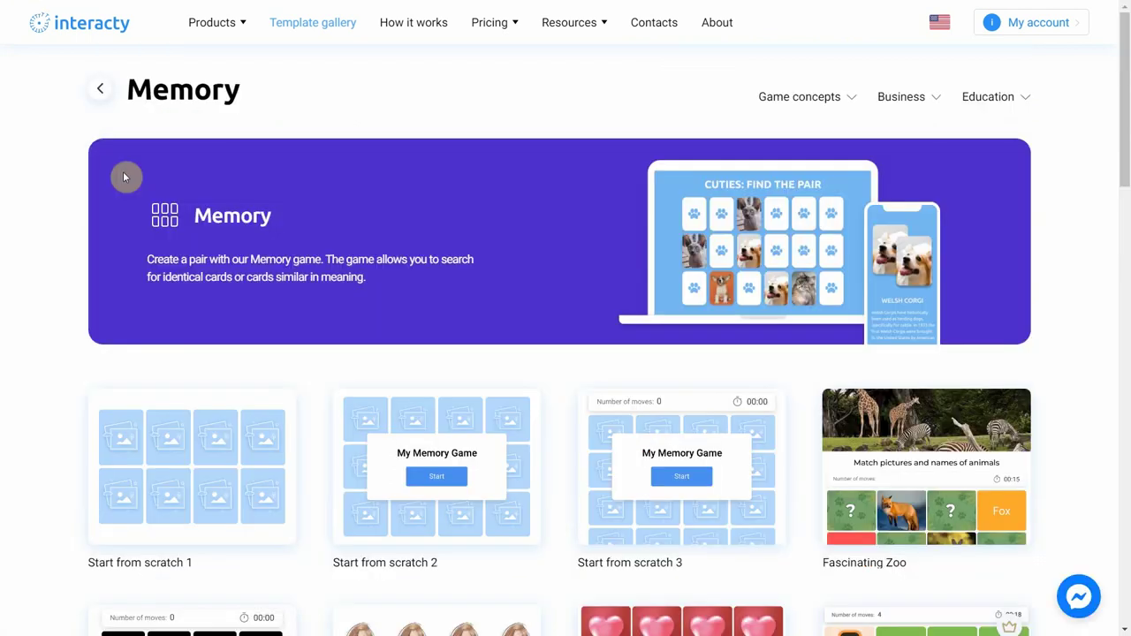
scroll(124, 177, "down", 3)
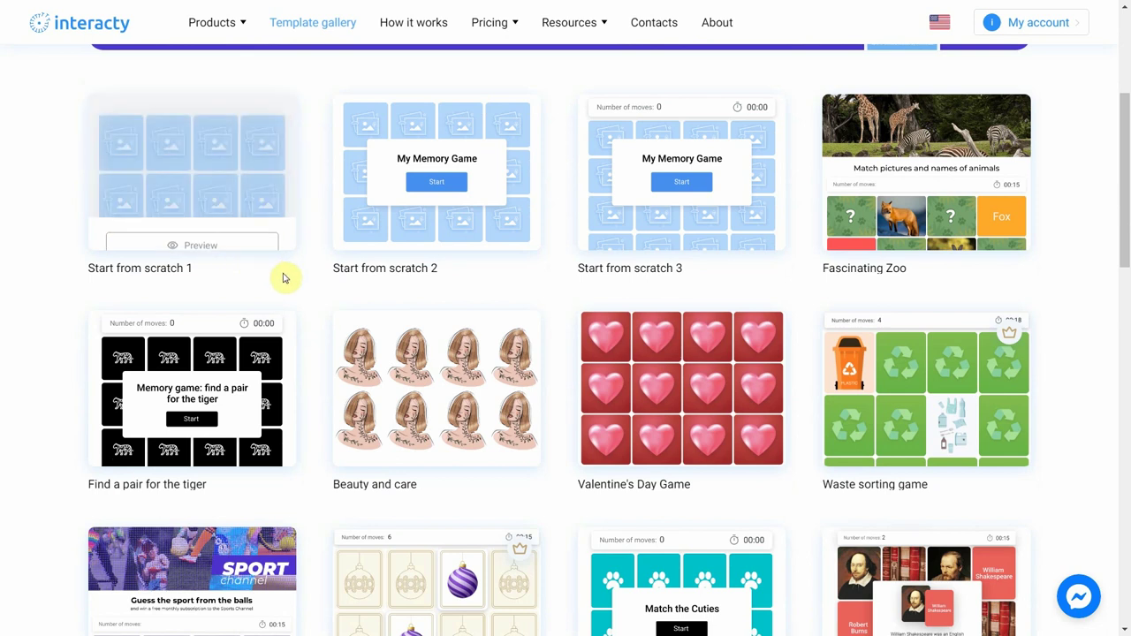
- Open the memory block's options for editing and dismiss the hint about continuing to the next step
mouse_move(416, 189)
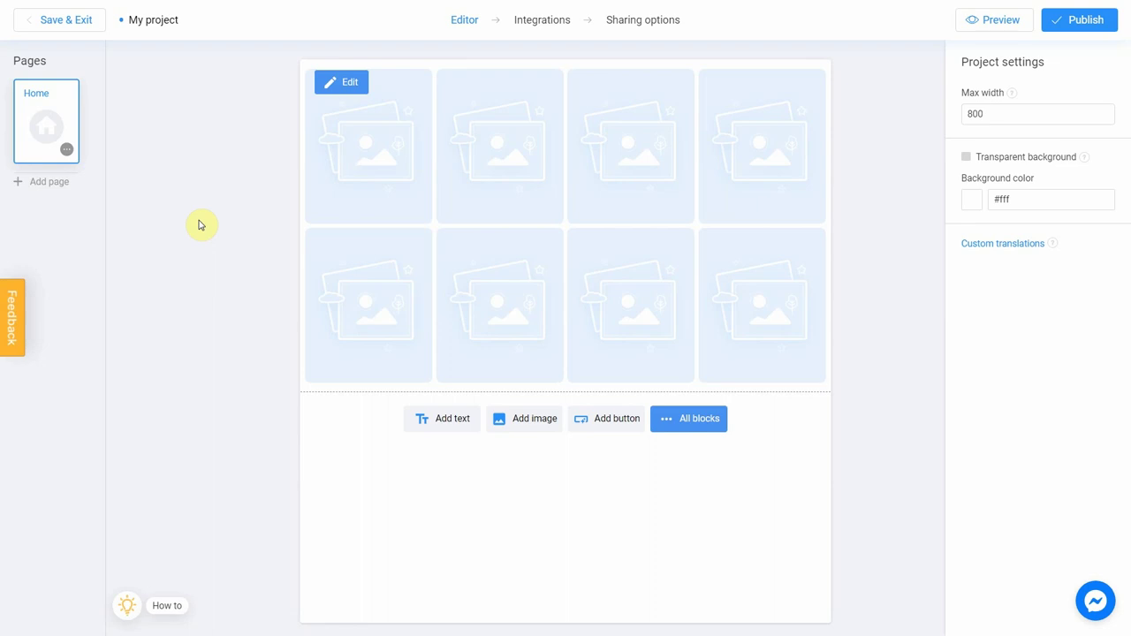
left_click(335, 92)
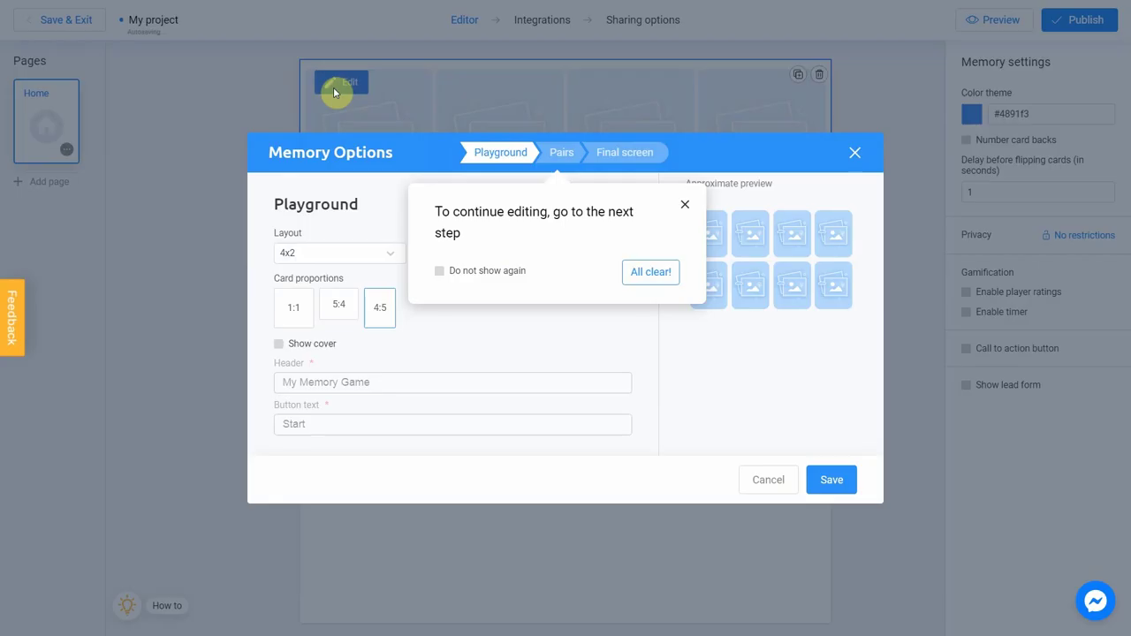
left_click(635, 272)
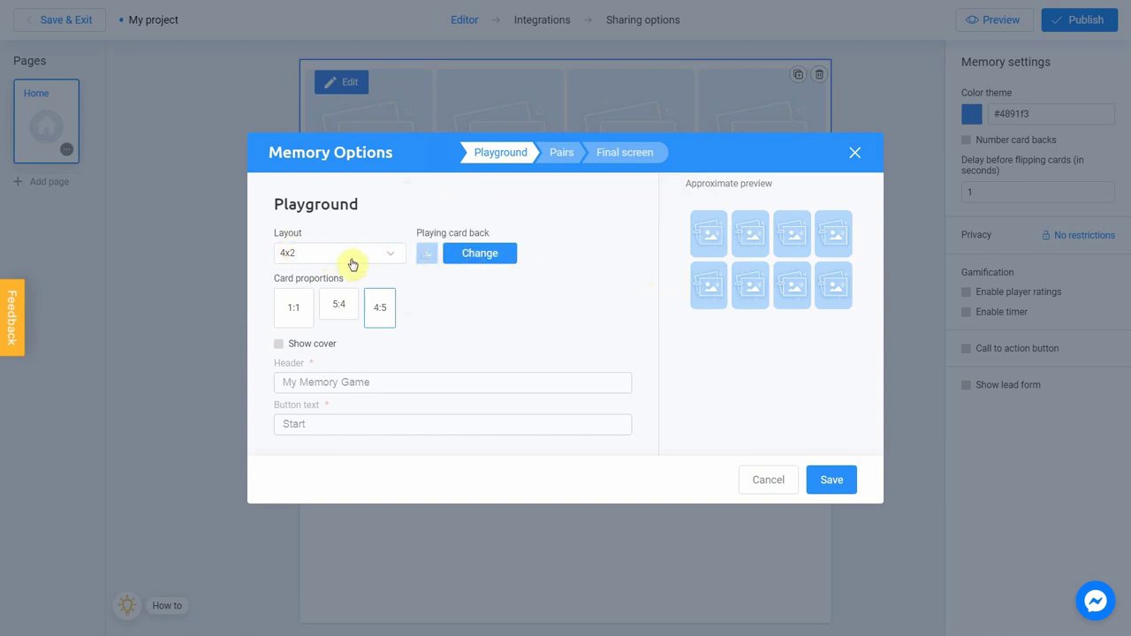
- Check the layout choices, try the 5:4 and 1:1 card proportions, and return to 4:5
left_click(380, 256)
left_click(380, 254)
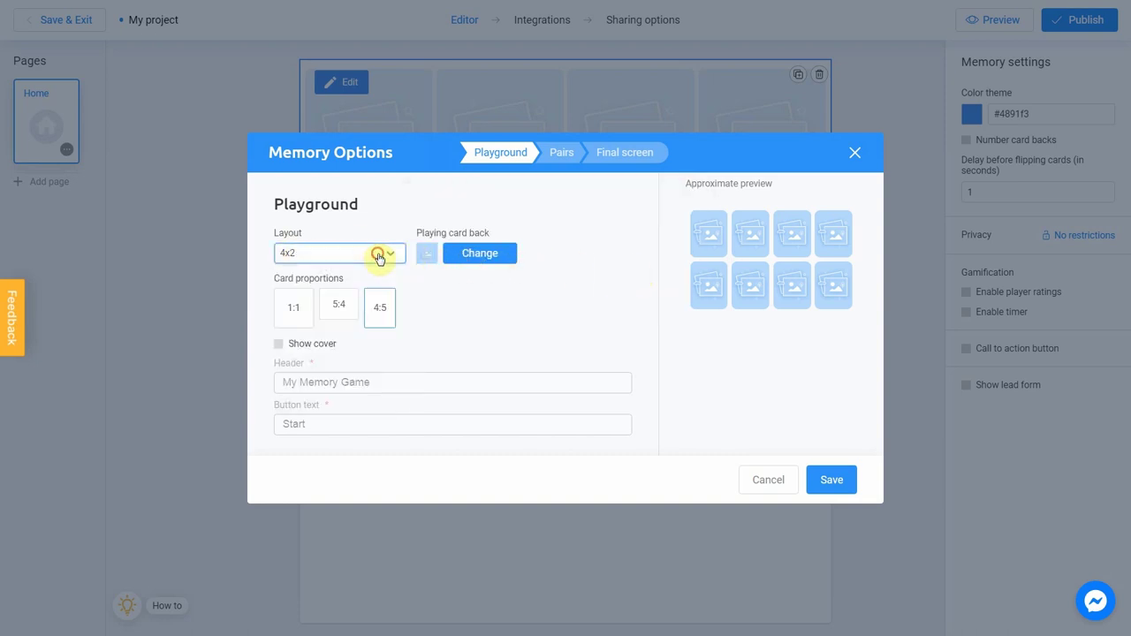
left_click(350, 306)
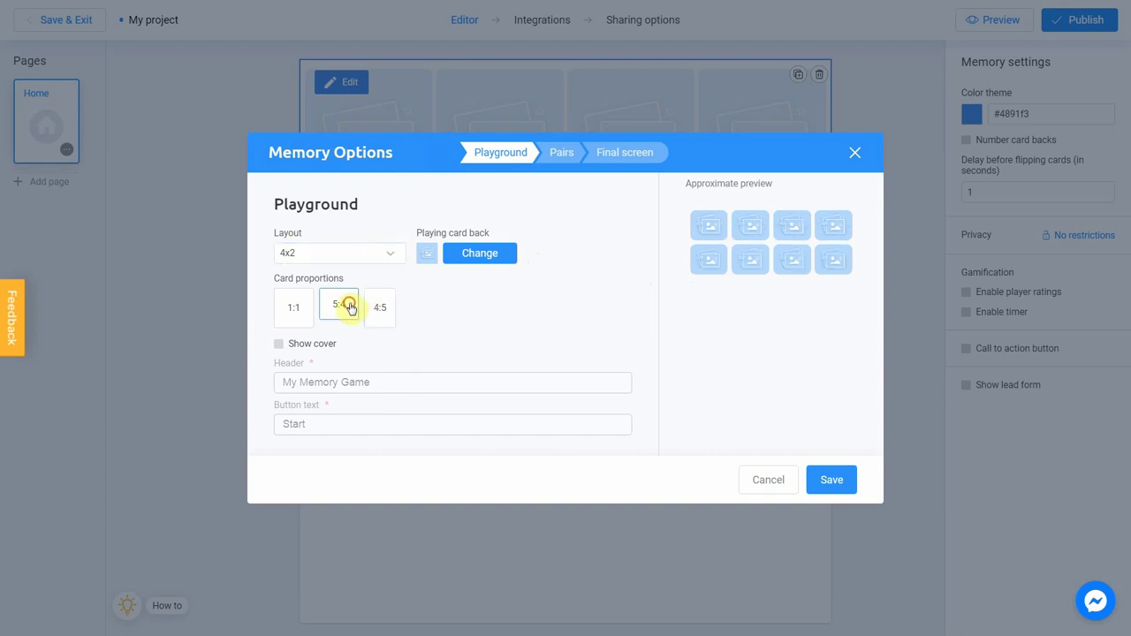
left_click(292, 309)
left_click(377, 309)
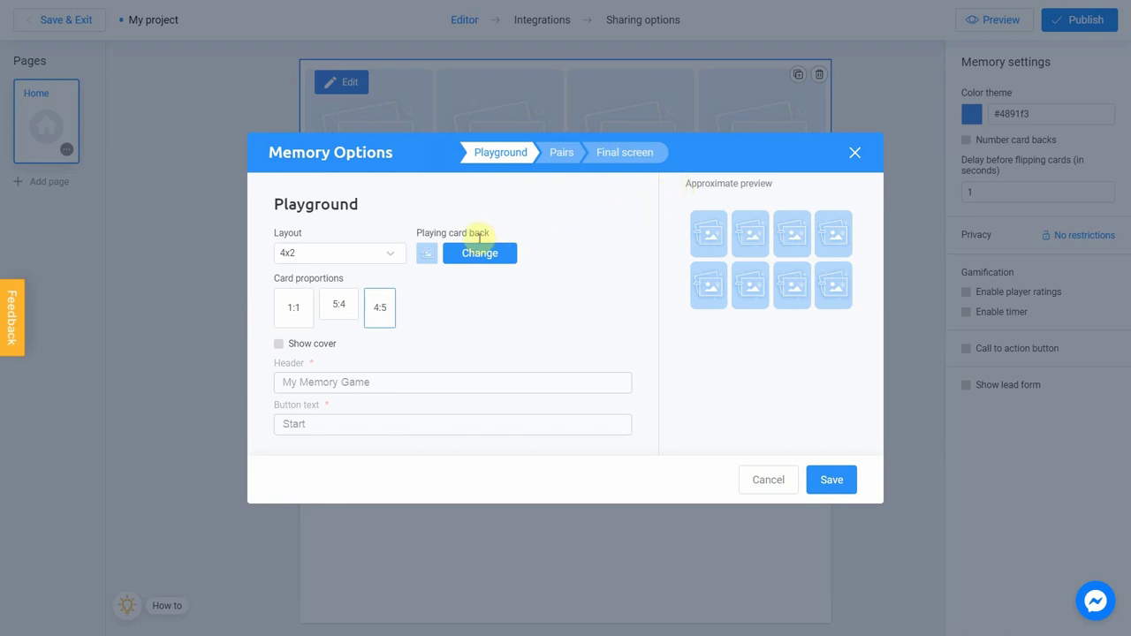
- Replace the playing card back with a map photo found by searching the Unsplash library for "map"
left_click(480, 253)
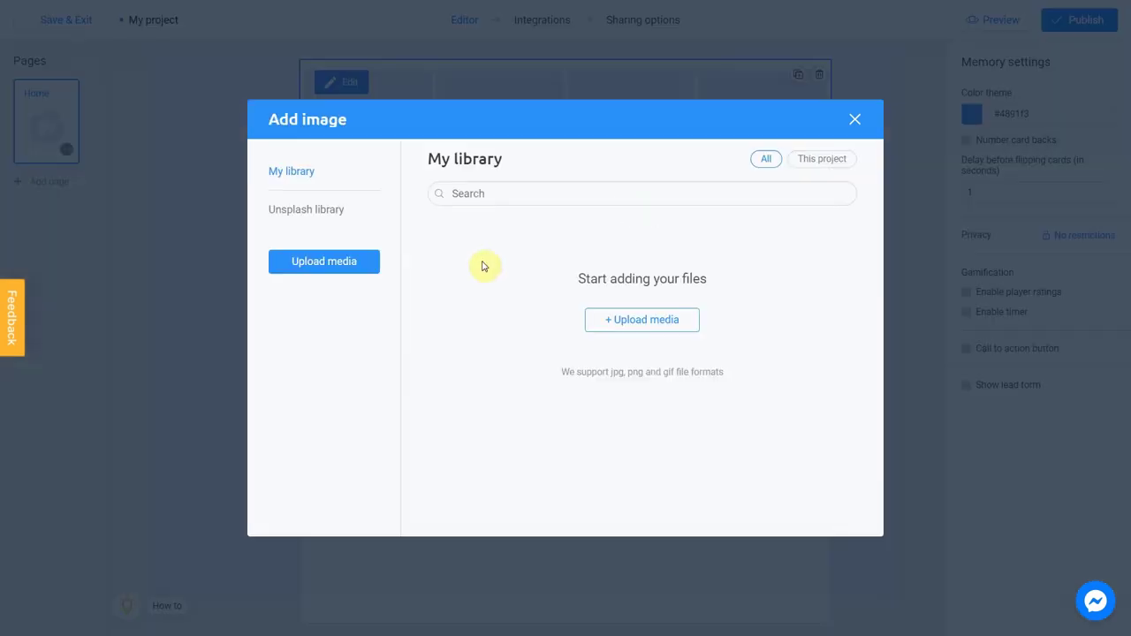
left_click(328, 217)
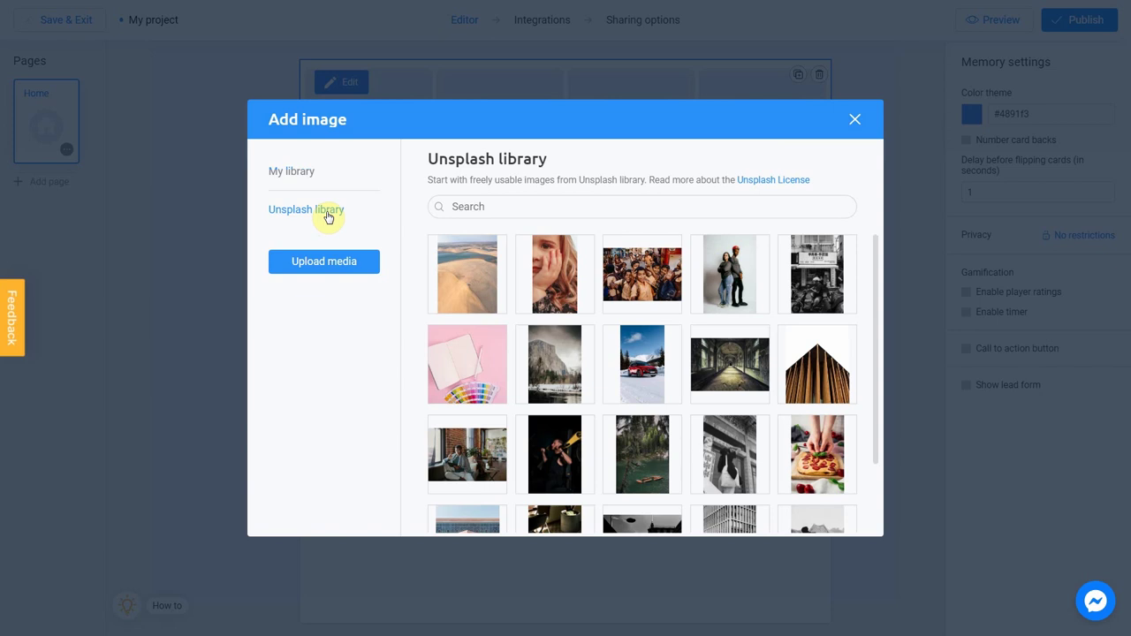
left_click(624, 204)
type("map")
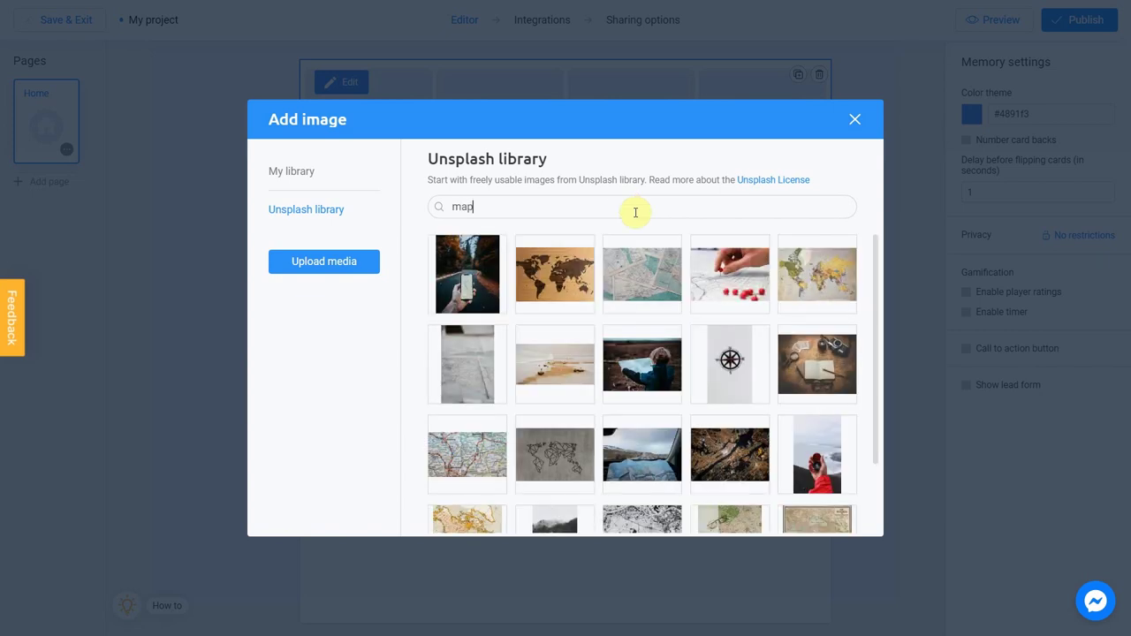
scroll(751, 301, "down", 1)
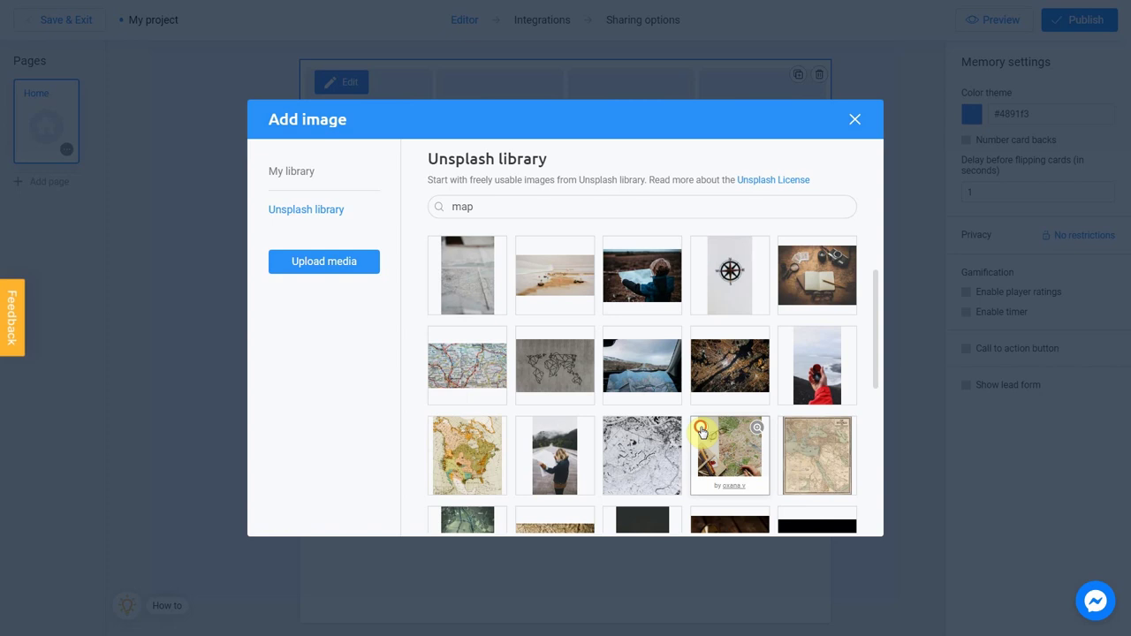
left_click(702, 429)
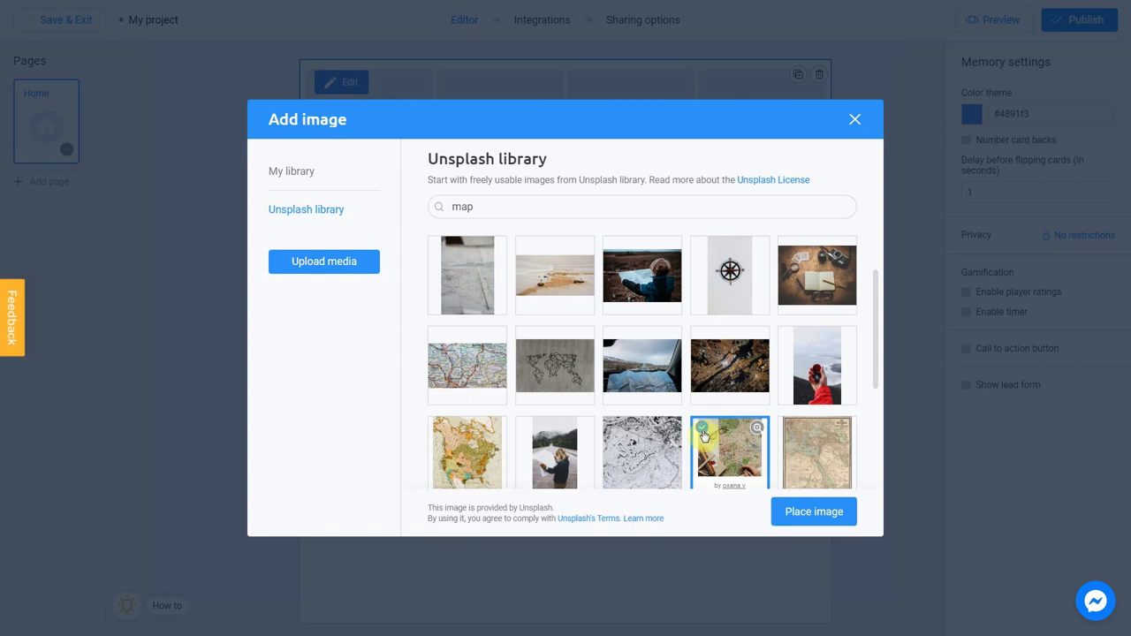
left_click(791, 510)
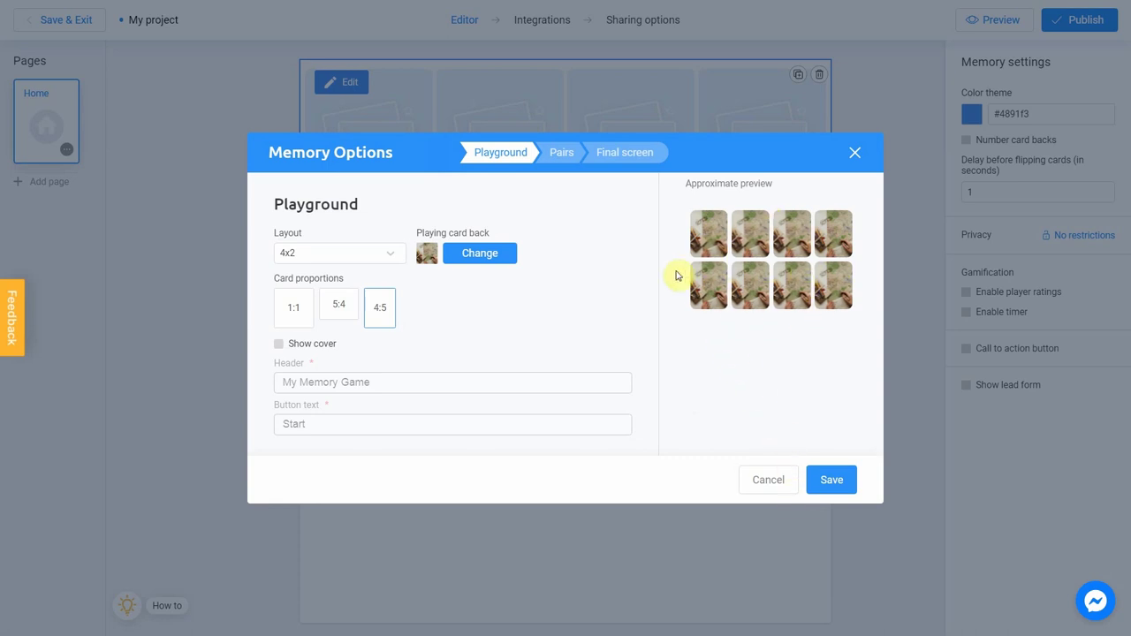
- Show a cover on the game with the header "Can you match tourist attractions with a country?"
left_click(278, 344)
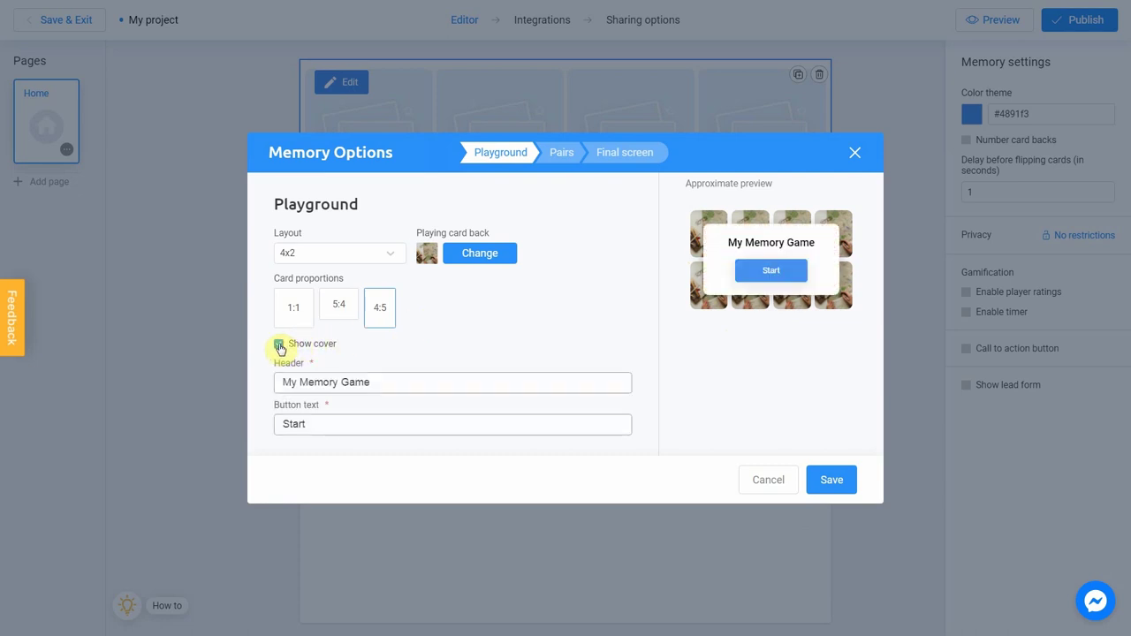
left_click_drag(381, 384, 280, 385)
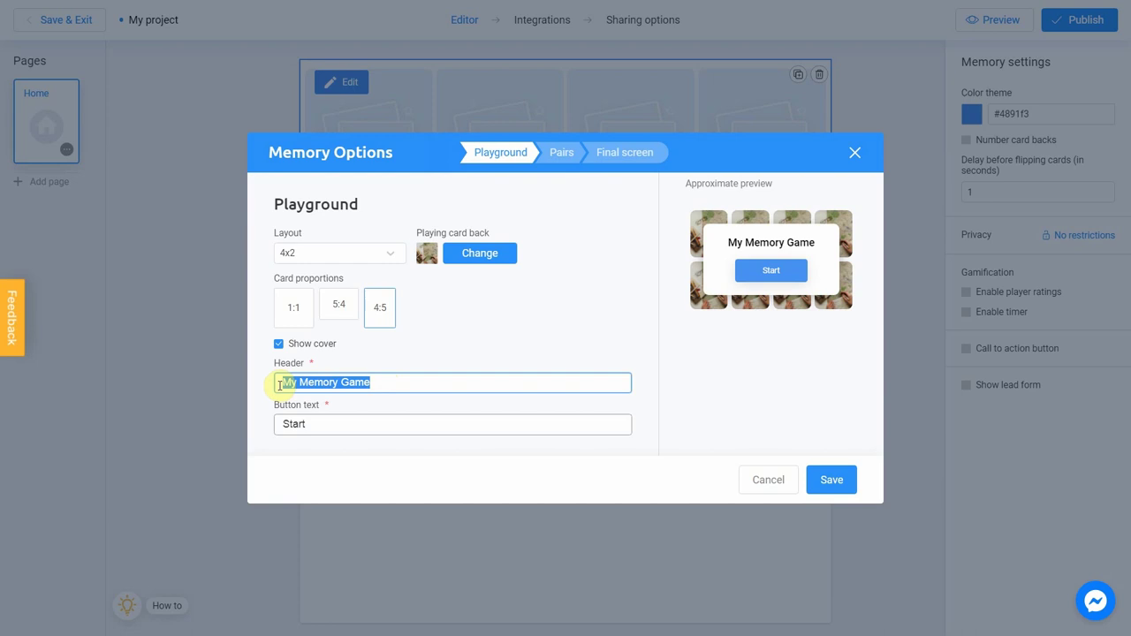
type("Can you match t")
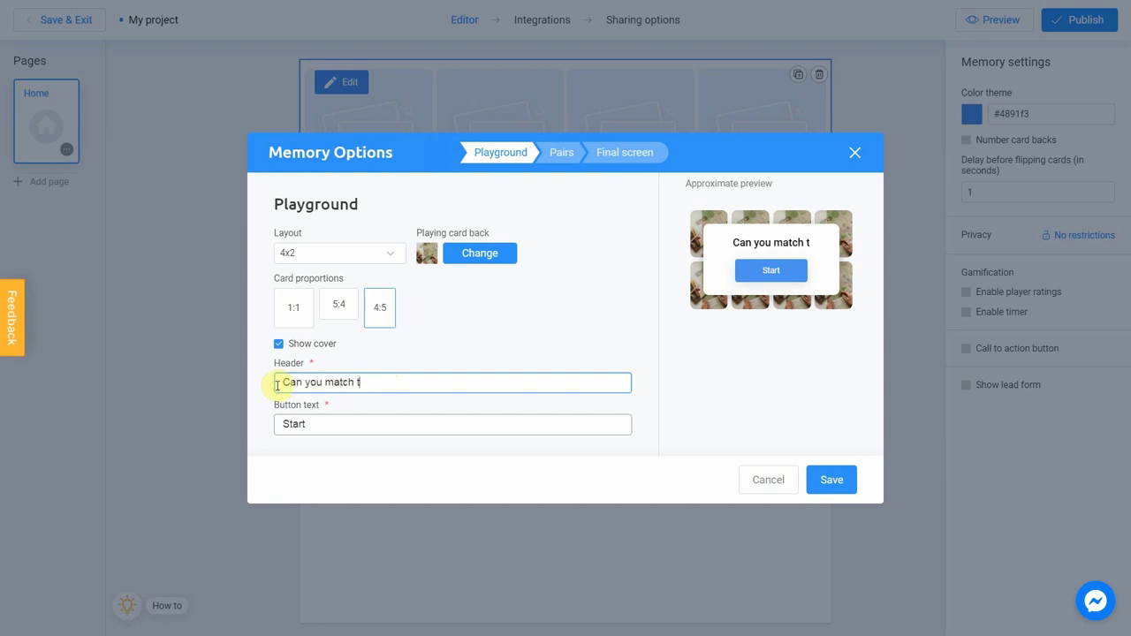
type("ourist attractions with a cou")
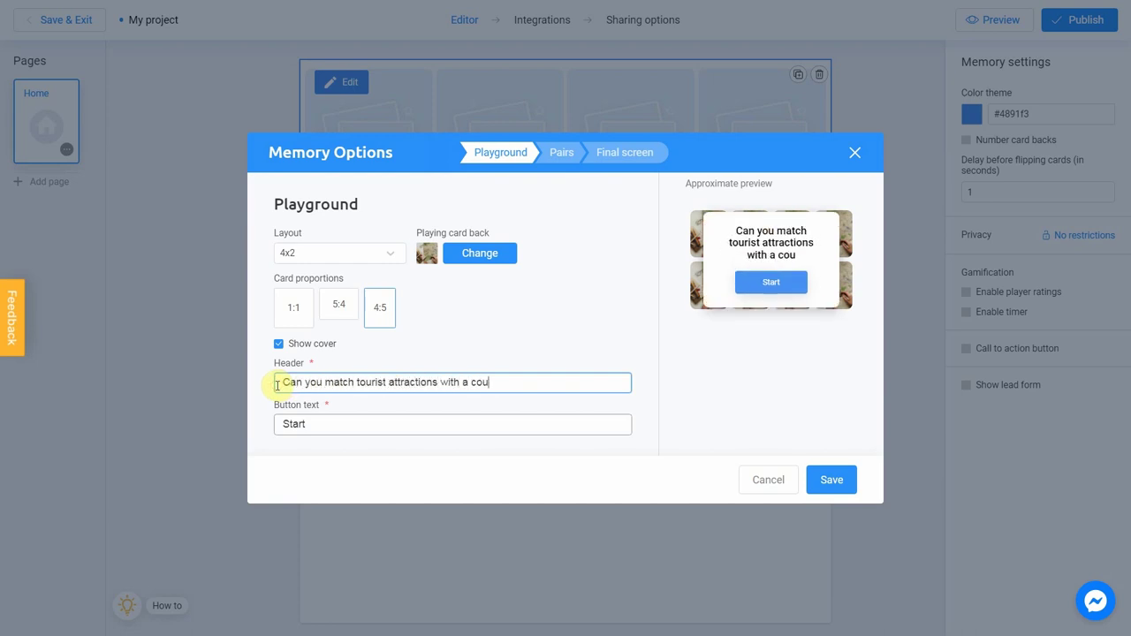
type("ntry?")
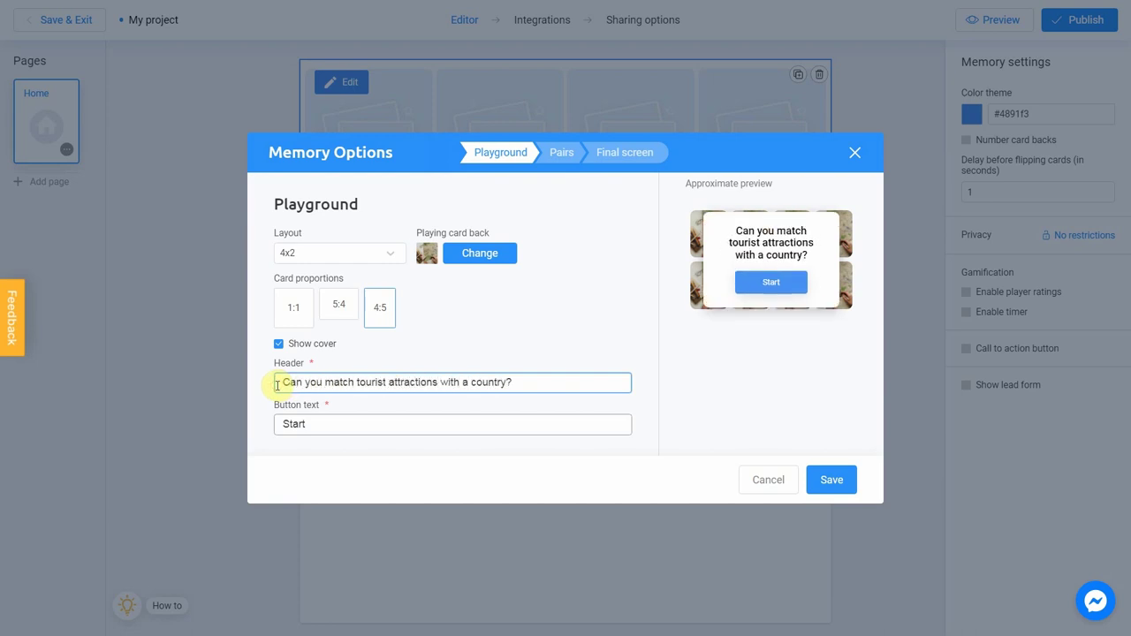
- Change the cover's button text to "Yes!"
left_click(368, 424)
left_click_drag(301, 424, 273, 424)
type("Y")
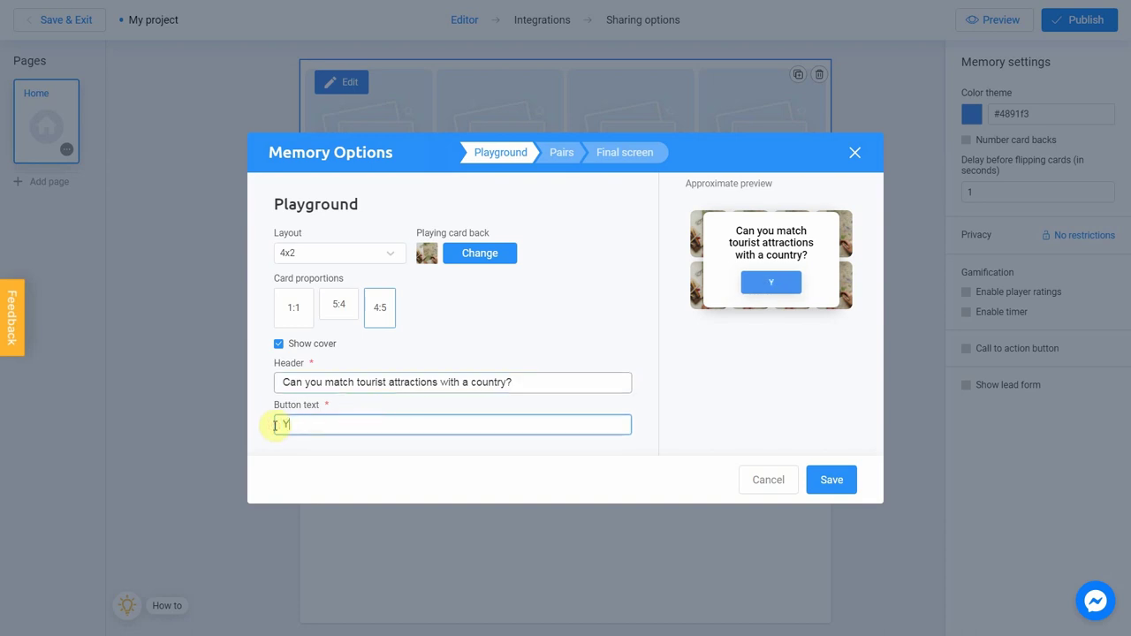
type("es!")
left_click(268, 425)
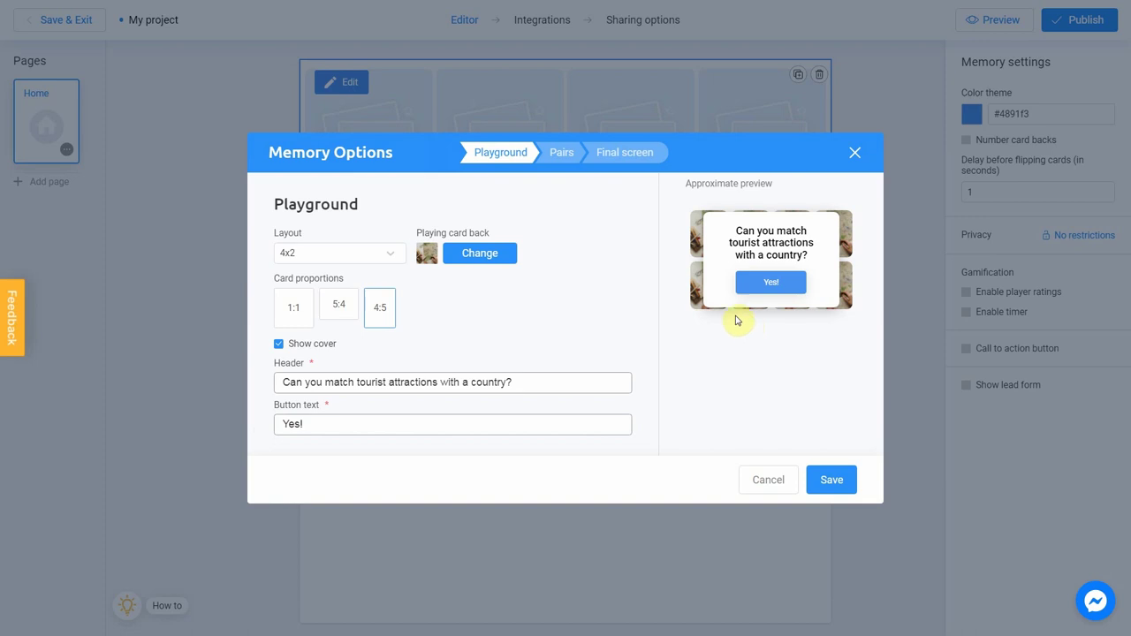
- Go to the card pairs settings and try feedback for found pairs, switching it back off
left_click(567, 159)
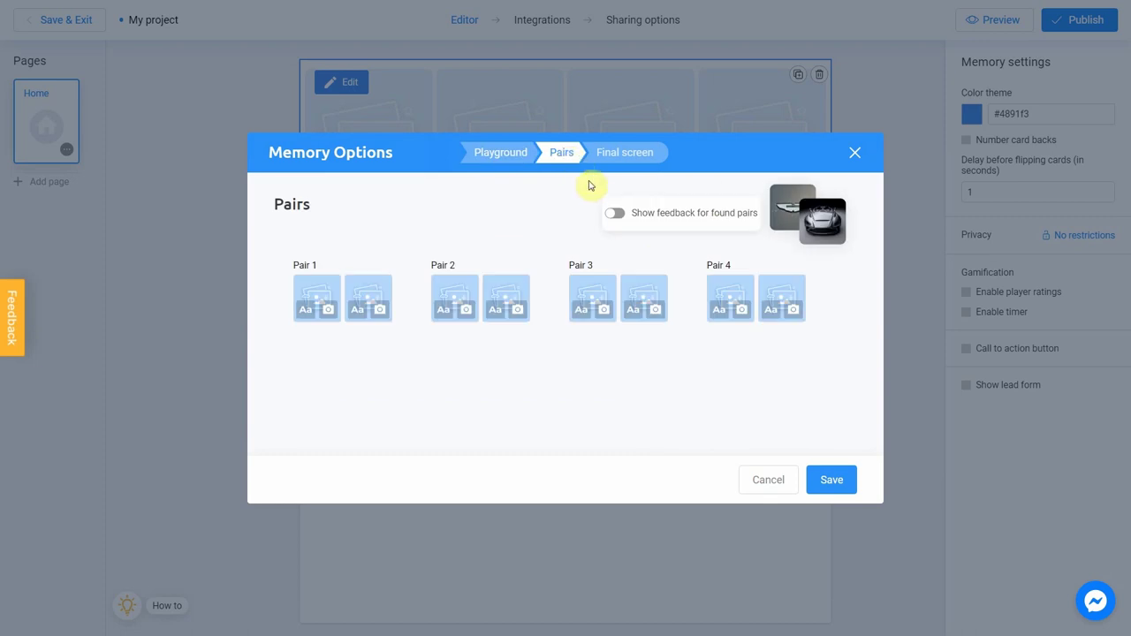
left_click(614, 213)
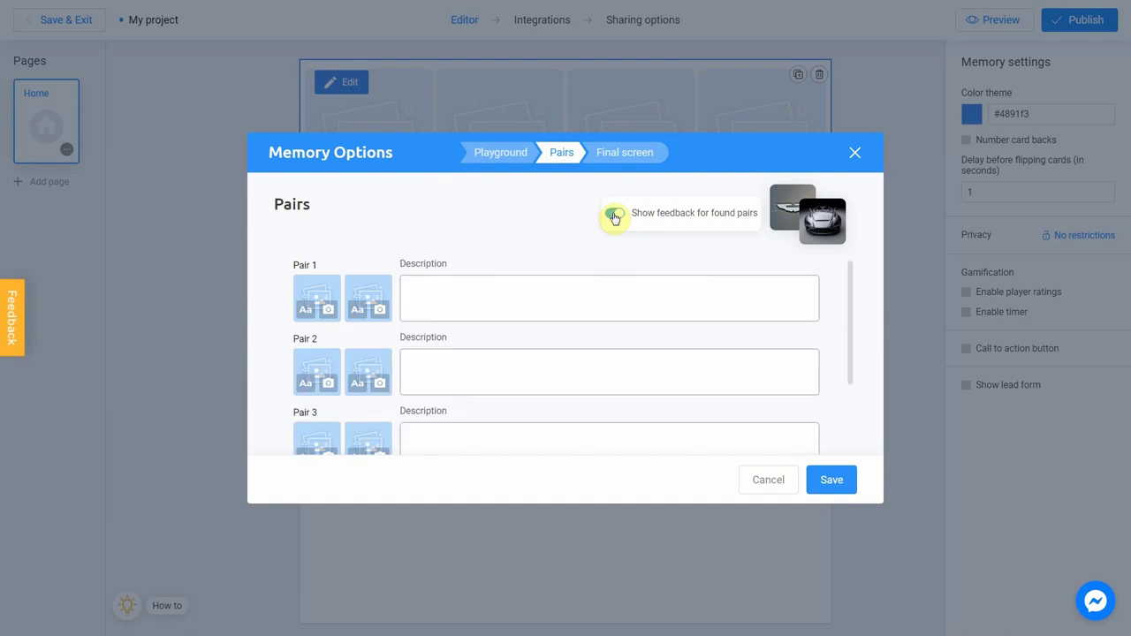
left_click(614, 214)
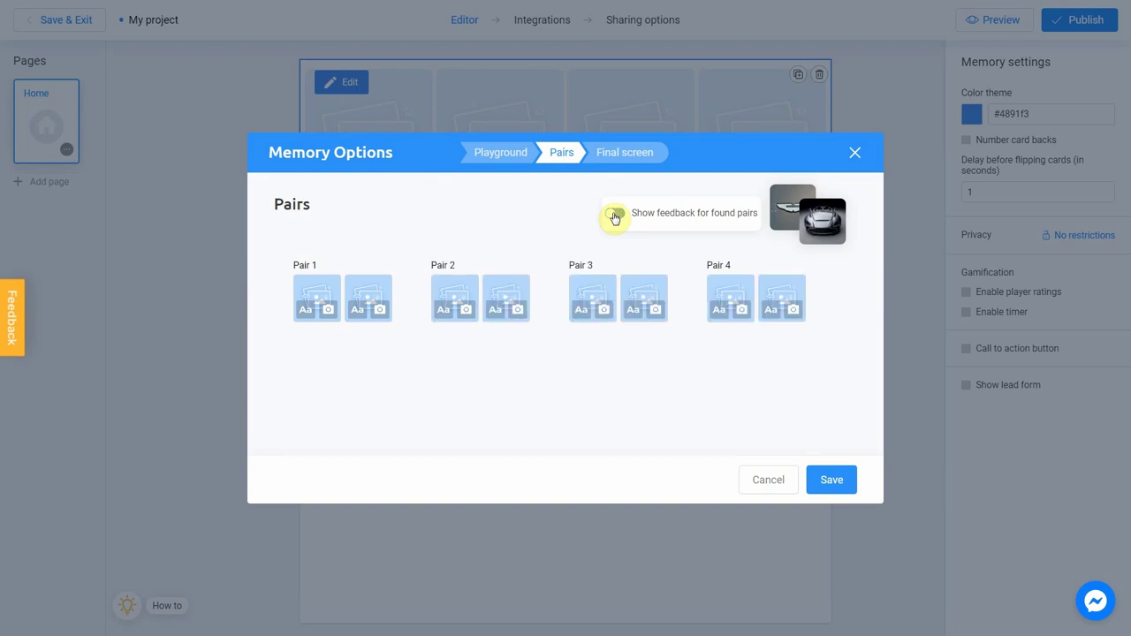
- Place a black-and-white Statue of Liberty photo from an Unsplash search for "liberty" on Pair 1's first card
left_click(329, 311)
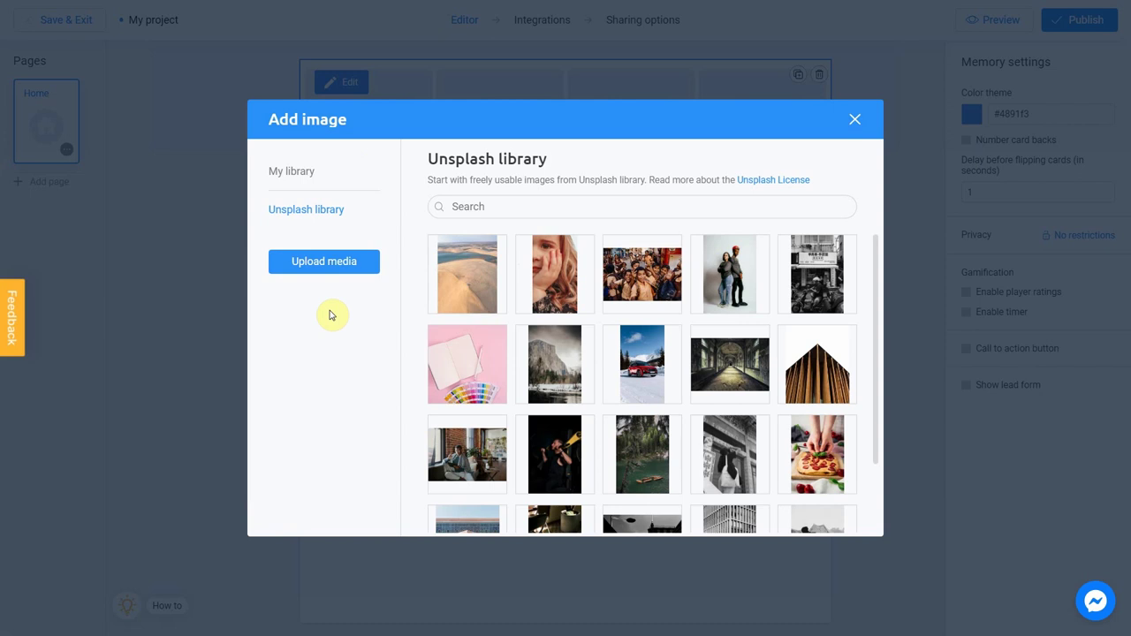
left_click(532, 206)
type("liberty")
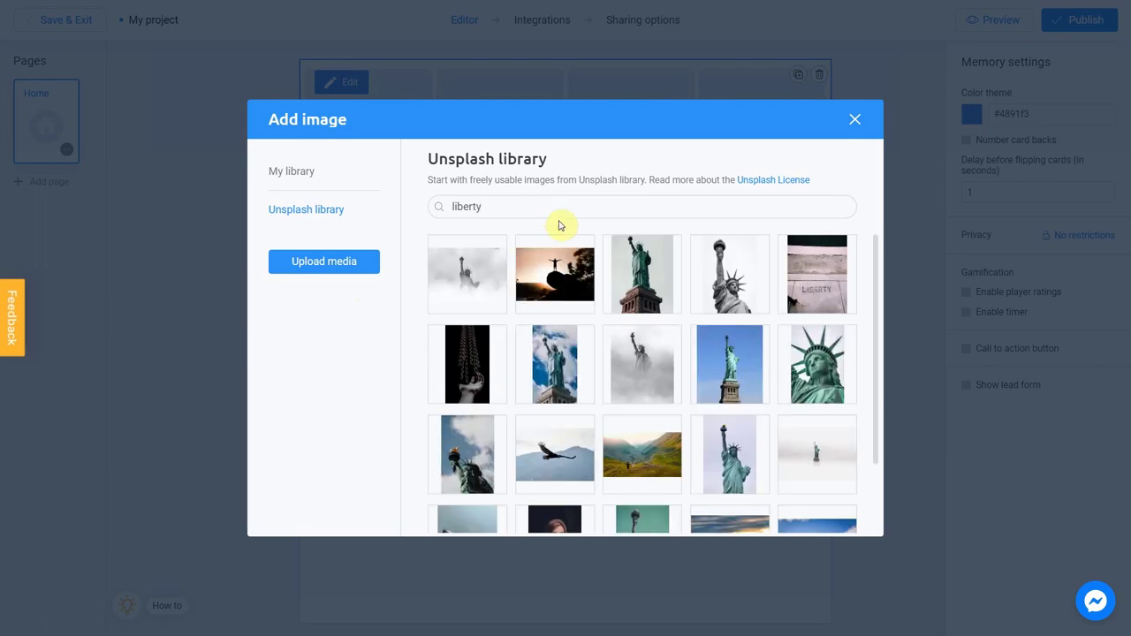
left_click(702, 254)
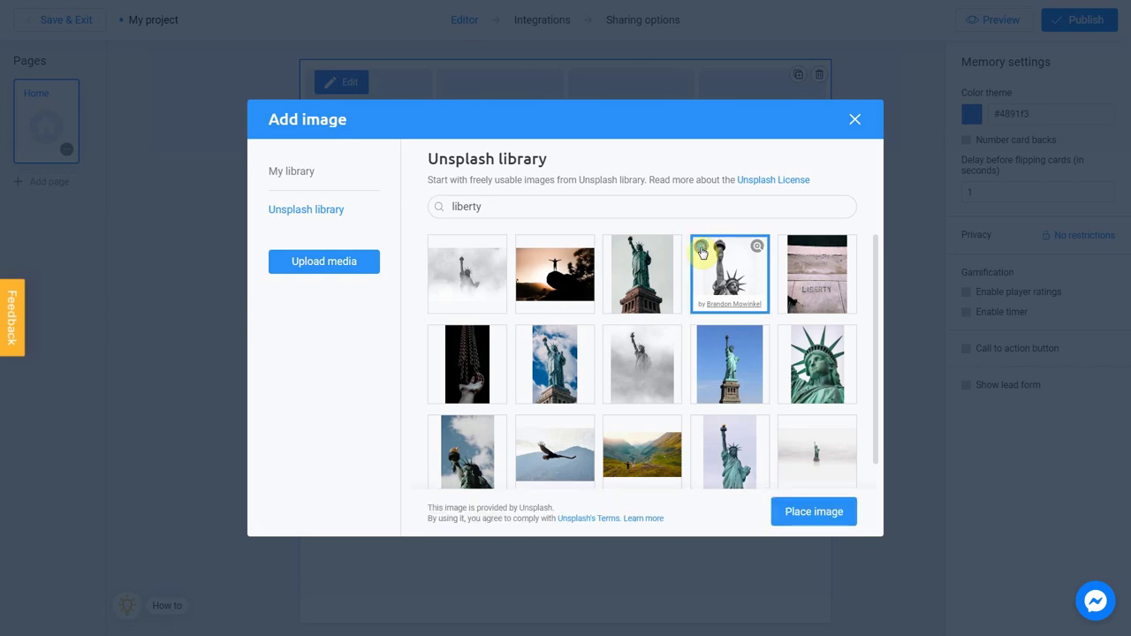
left_click(806, 511)
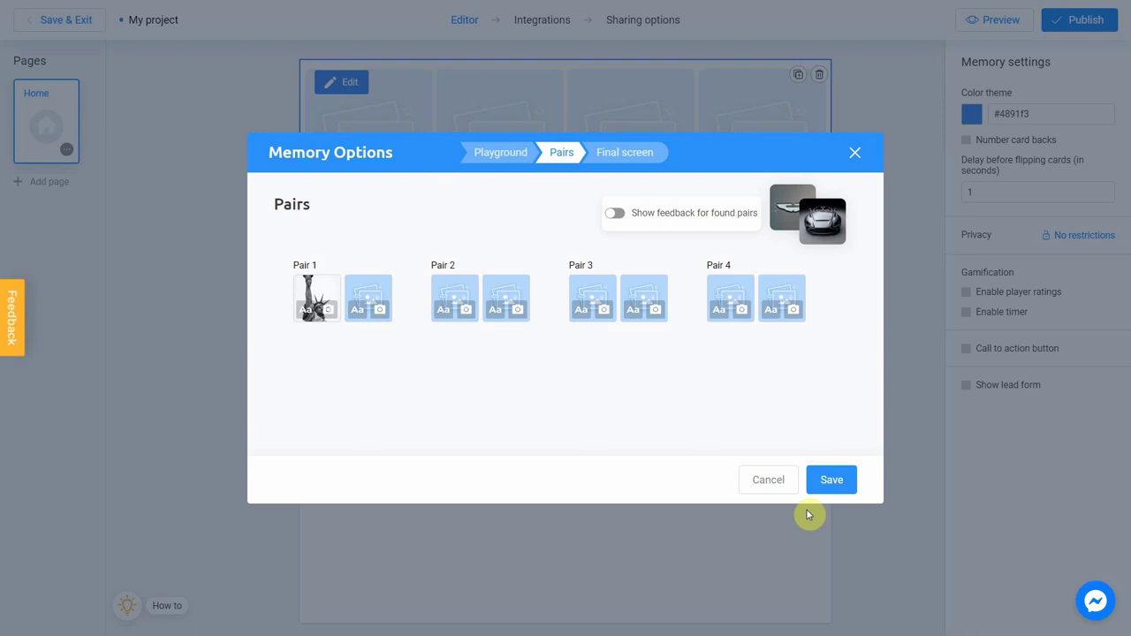
- Put the text "United States" on Pair 1's second card with a red card color
left_click(358, 312)
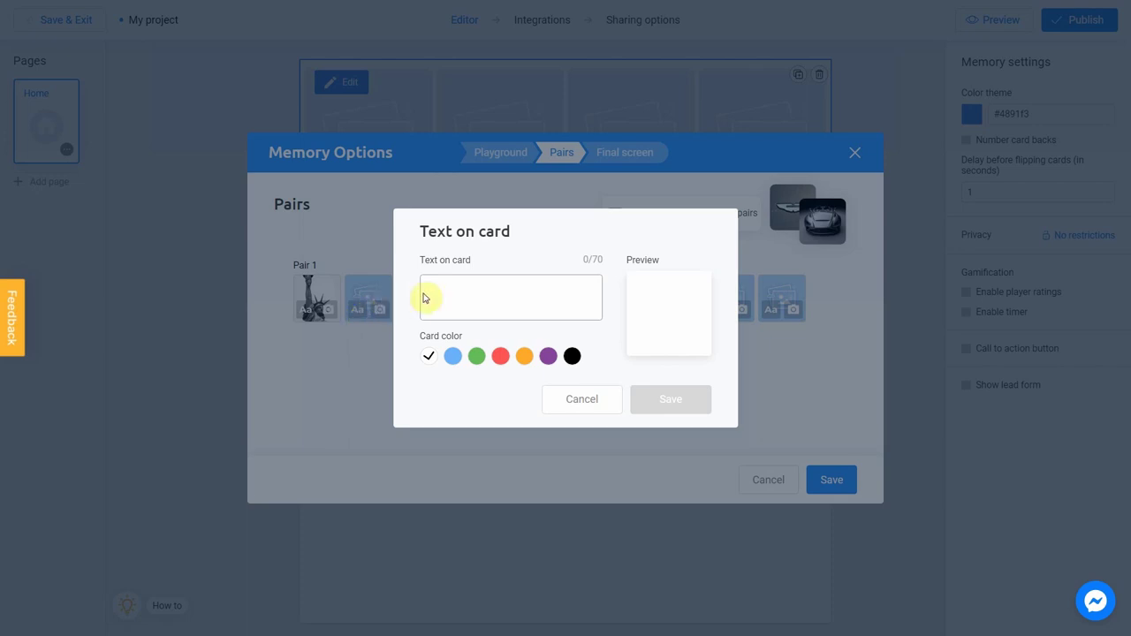
left_click(477, 284)
type("United States")
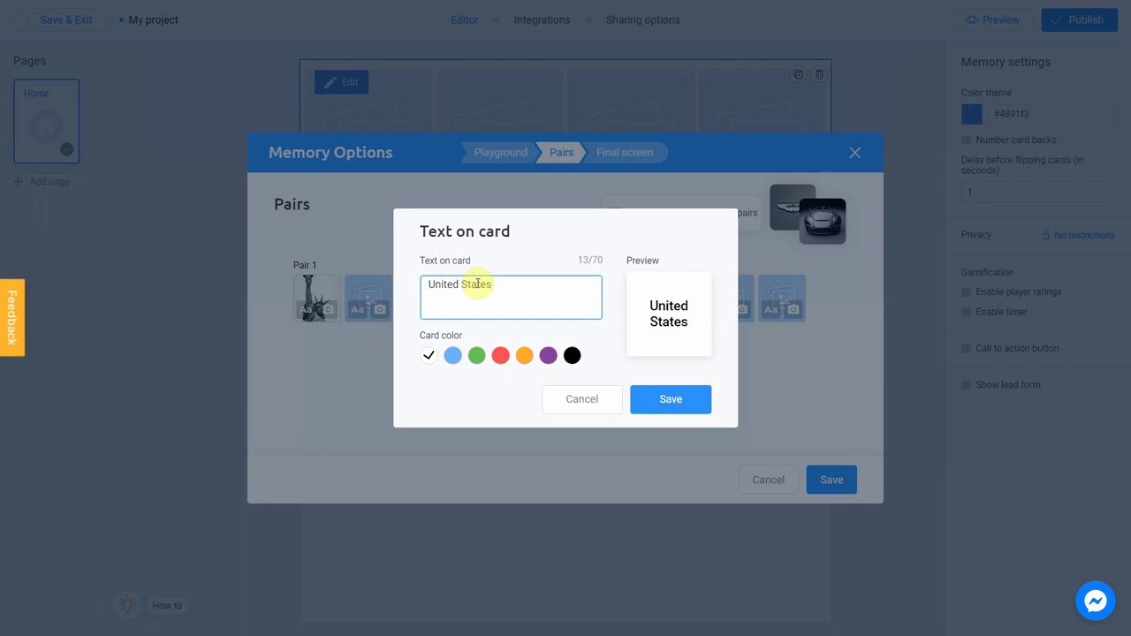
left_click(501, 356)
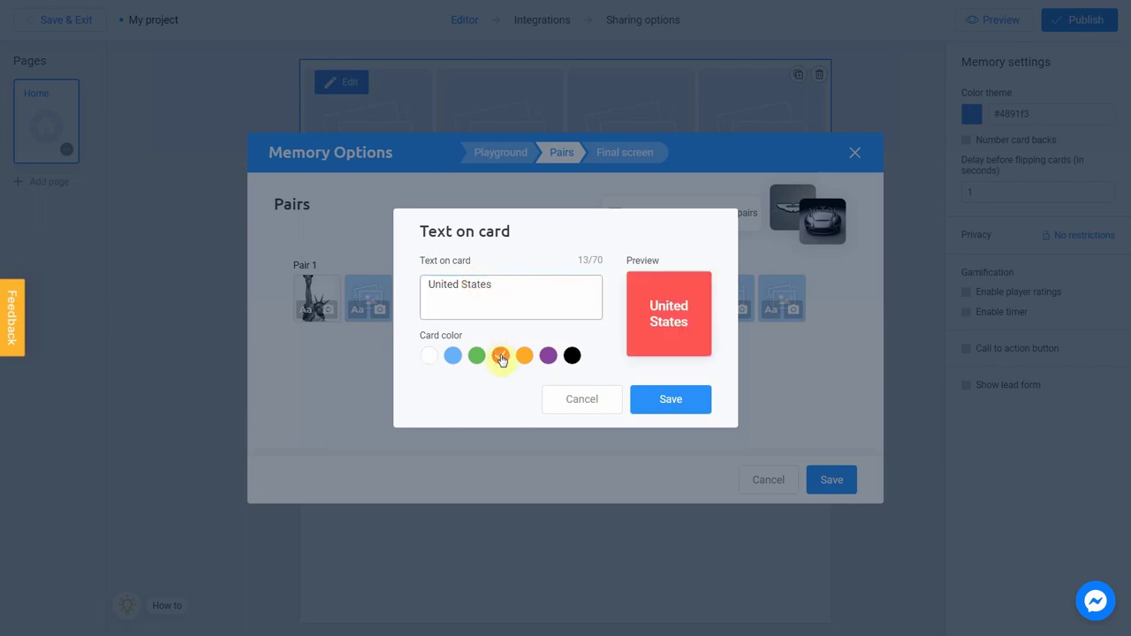
left_click(644, 399)
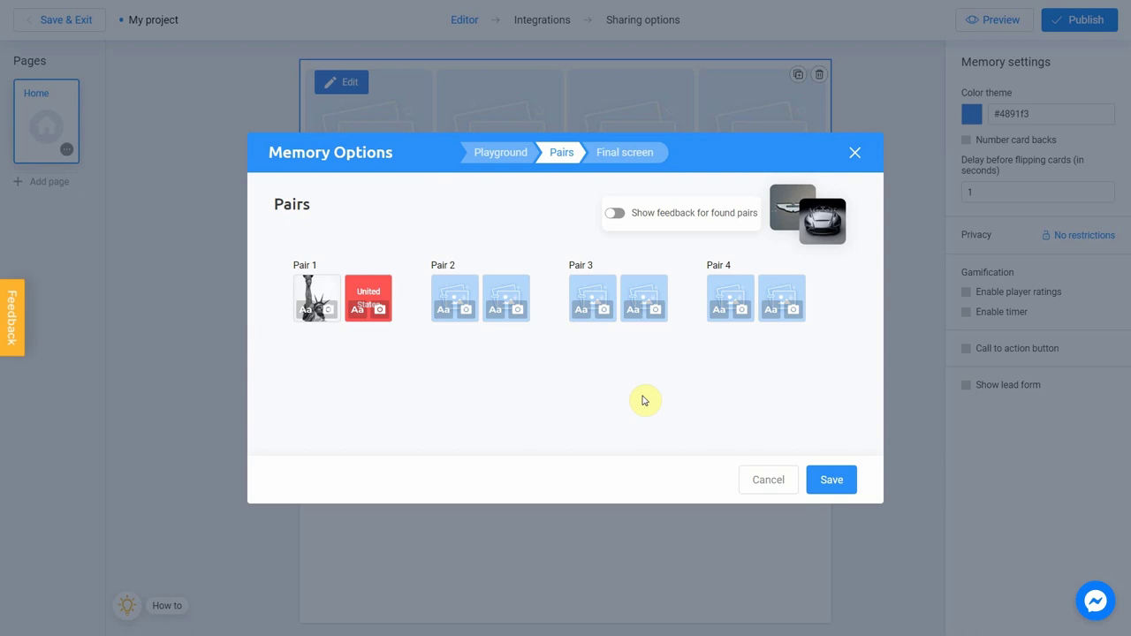
- Place an Eiffel Tower photo framed by buildings from an Unsplash search for "eiffel" on Pair 2's first card
left_click(466, 311)
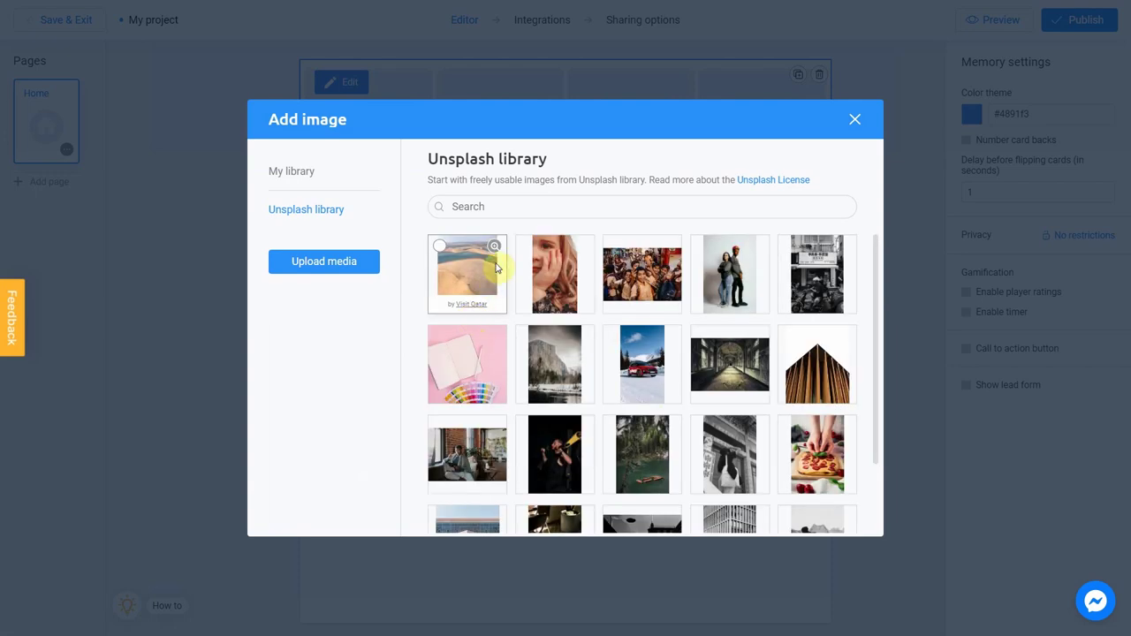
left_click(528, 205)
type("e")
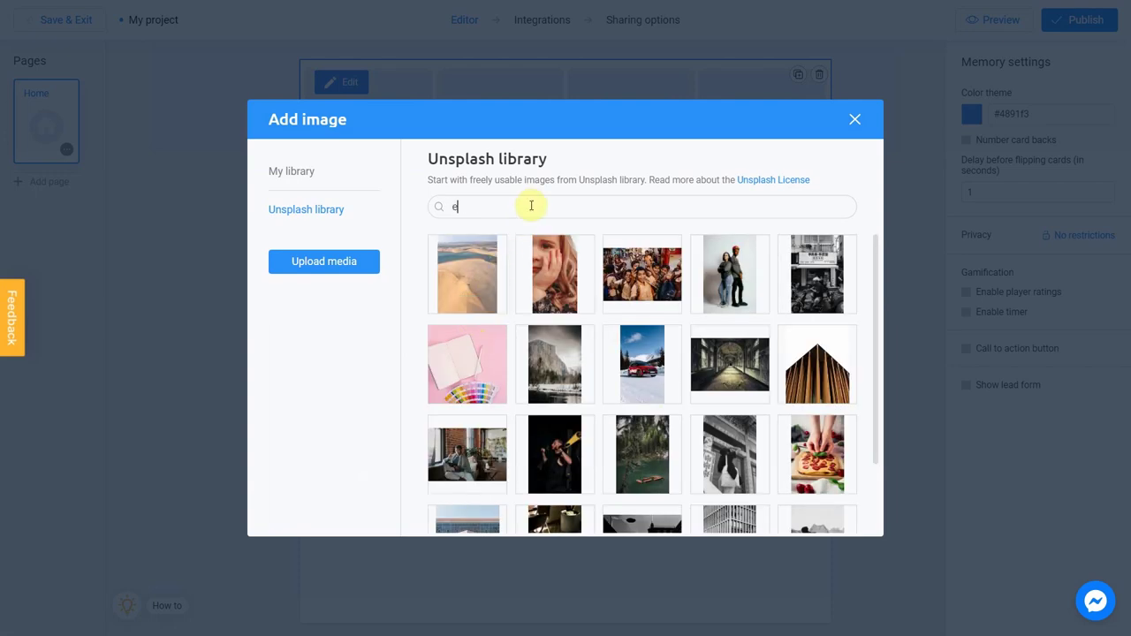
type("iffel")
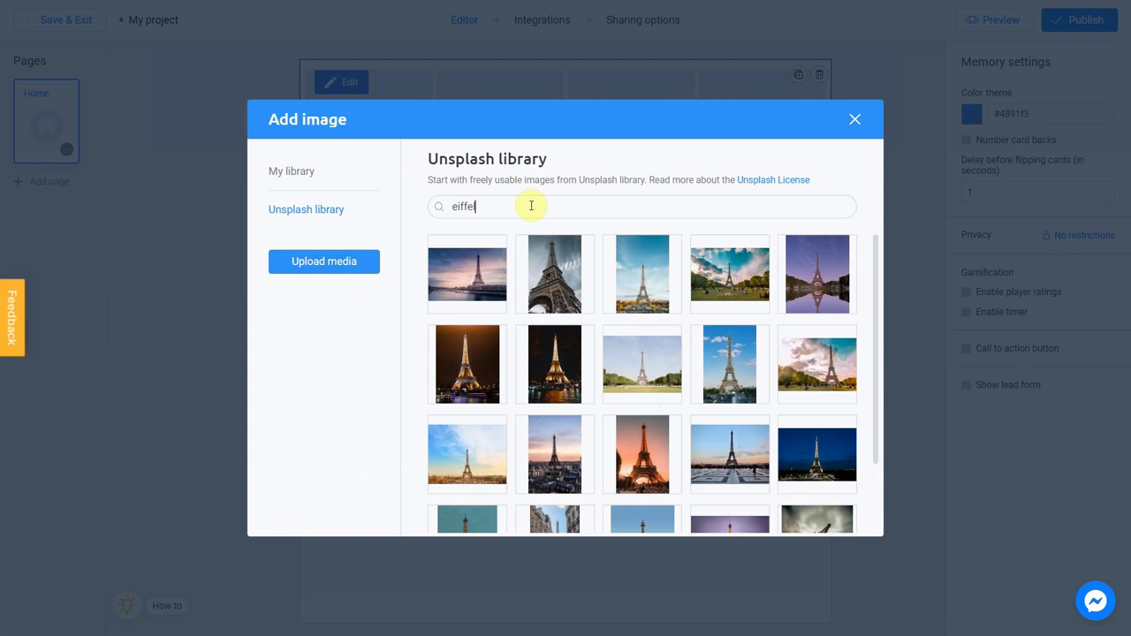
left_click_drag(877, 283, 881, 548)
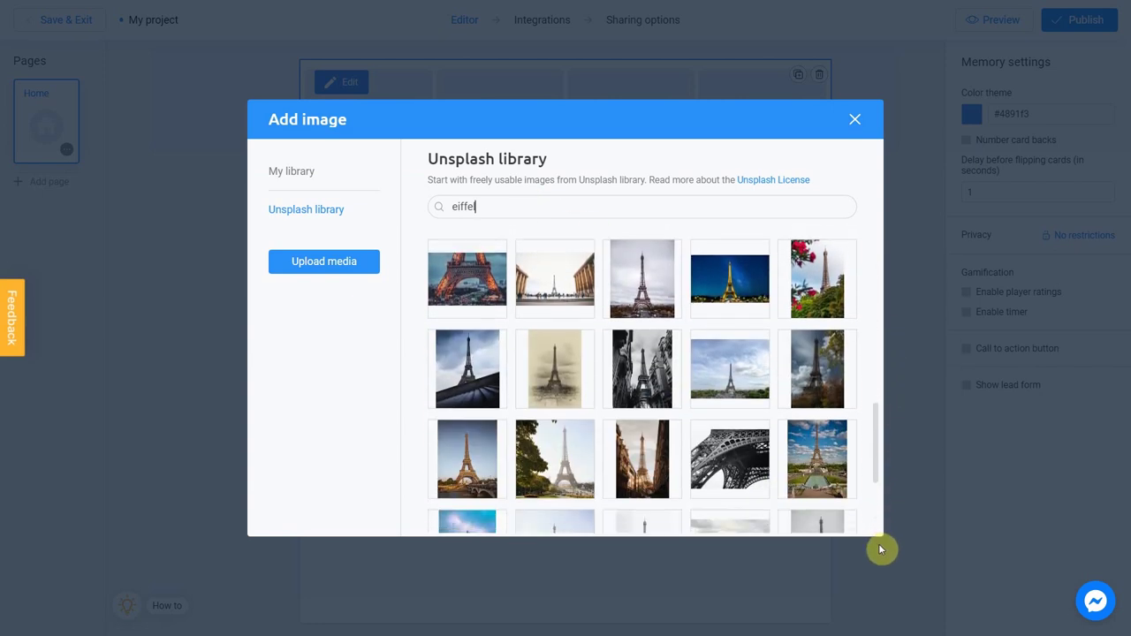
left_click(615, 432)
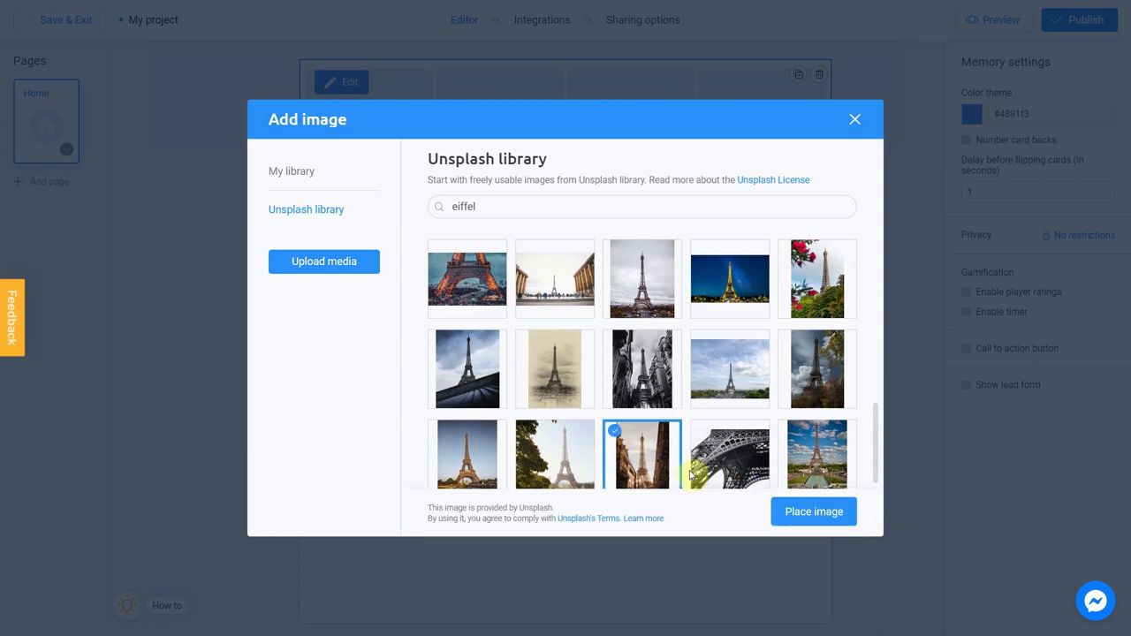
left_click(793, 511)
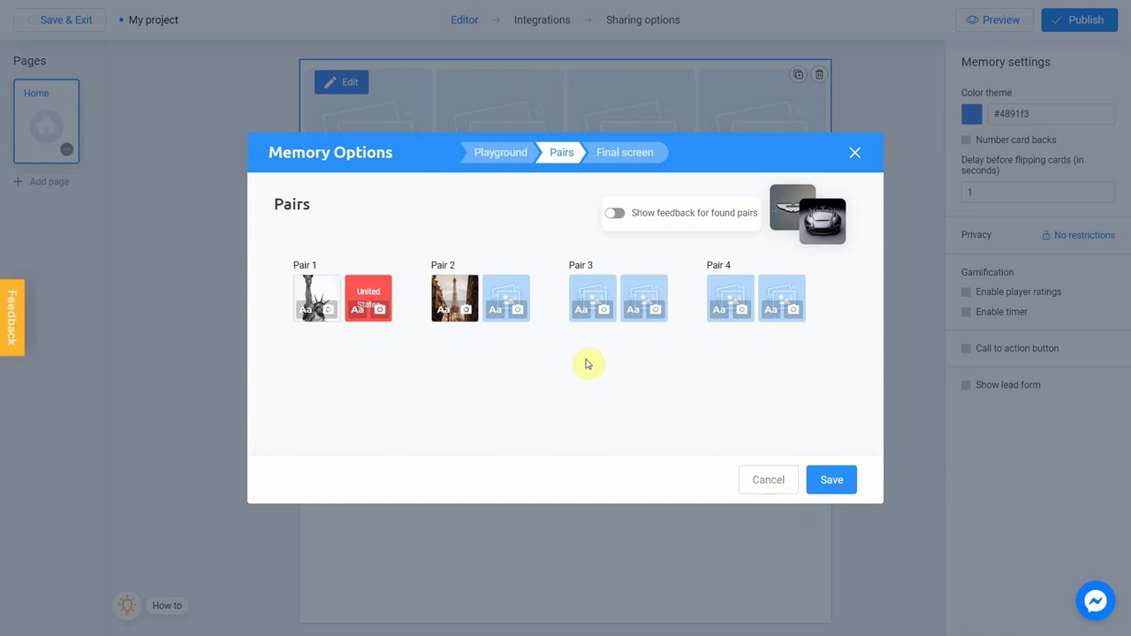
- Put the text "France" on Pair 2's second card with a red card color
left_click(500, 311)
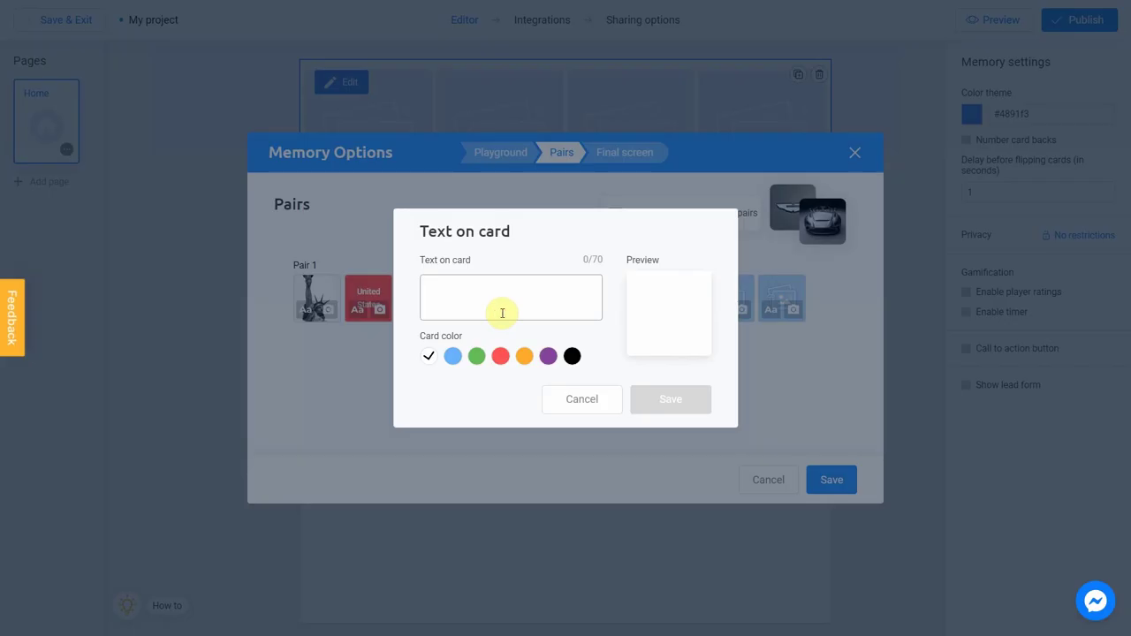
left_click(511, 314)
type("France")
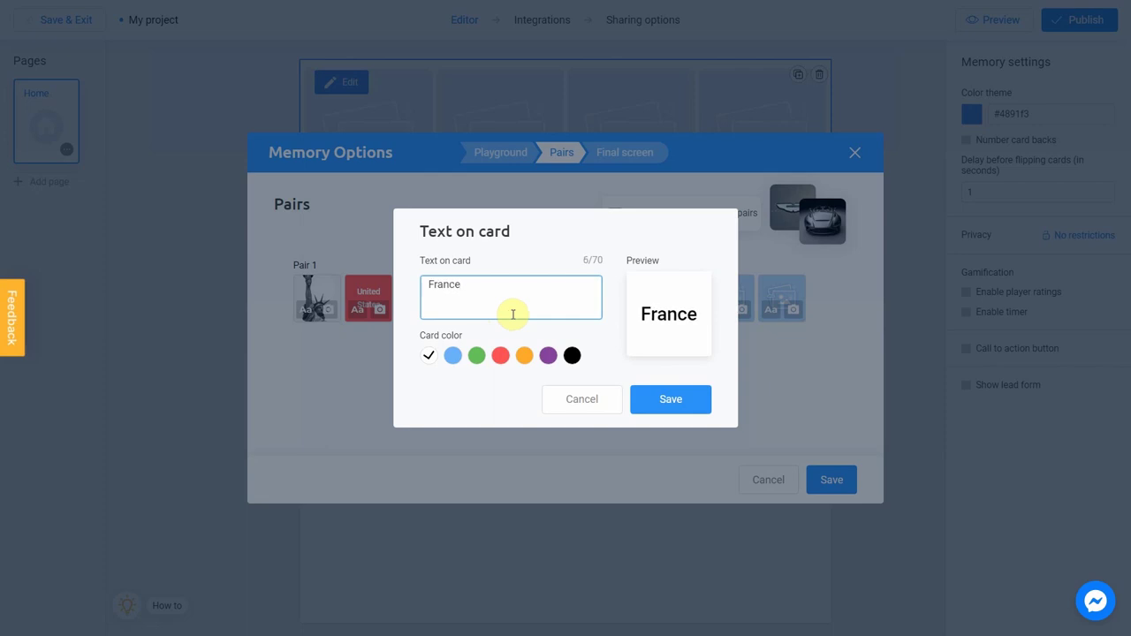
left_click(501, 363)
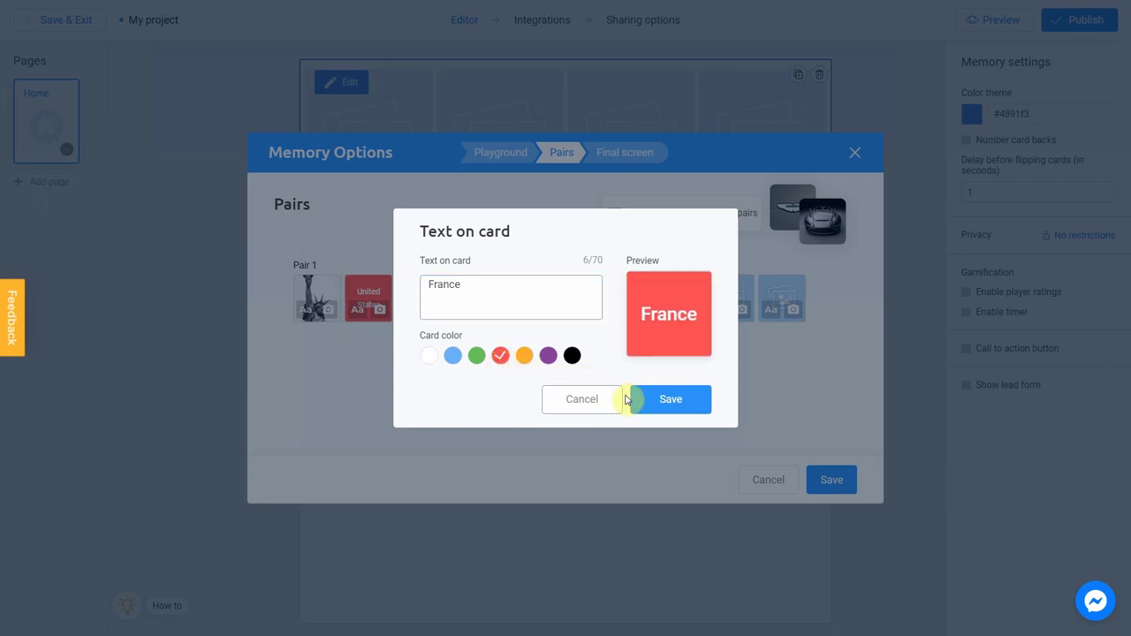
left_click(669, 400)
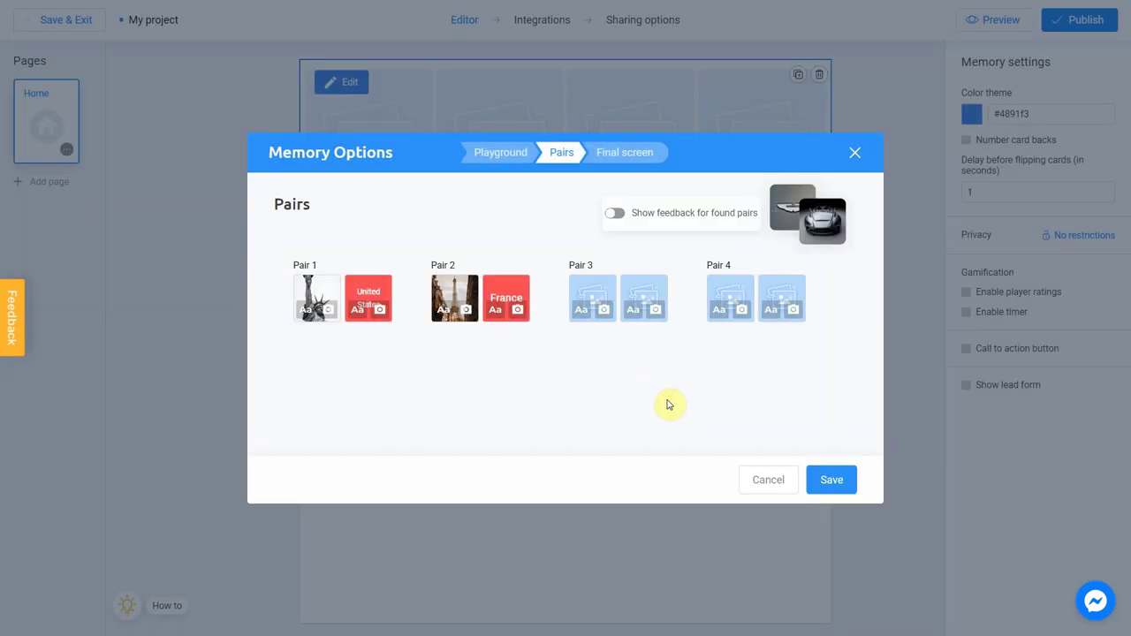
- Place the photo of a woman posing with the Leaning Tower from an Unsplash search for "pisa" on Pair 3's first card
left_click(600, 311)
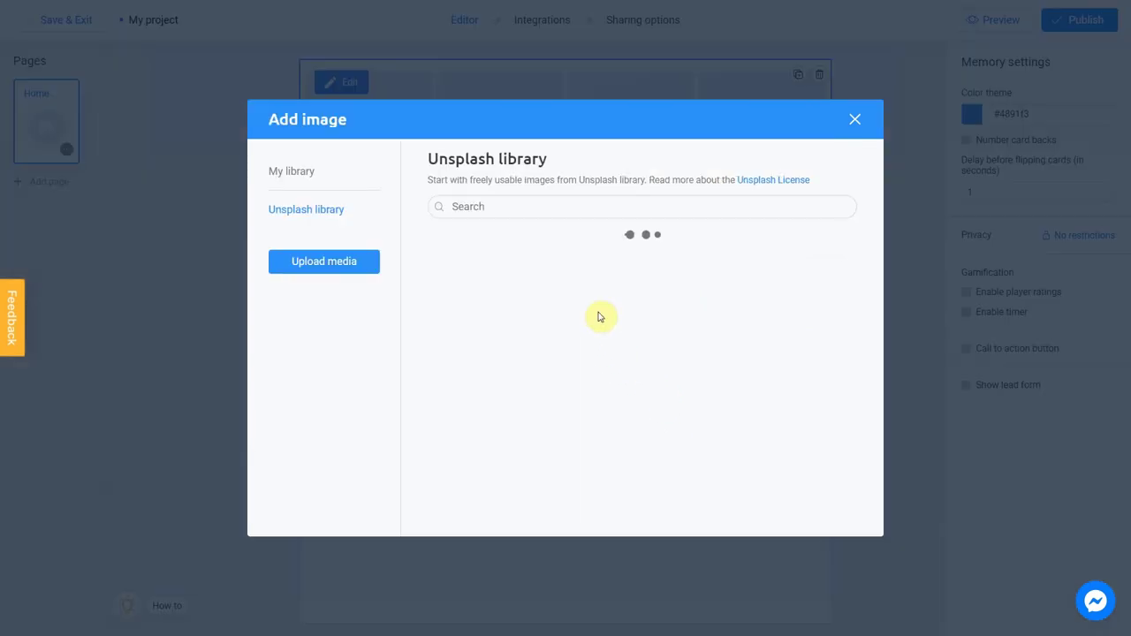
left_click(587, 207)
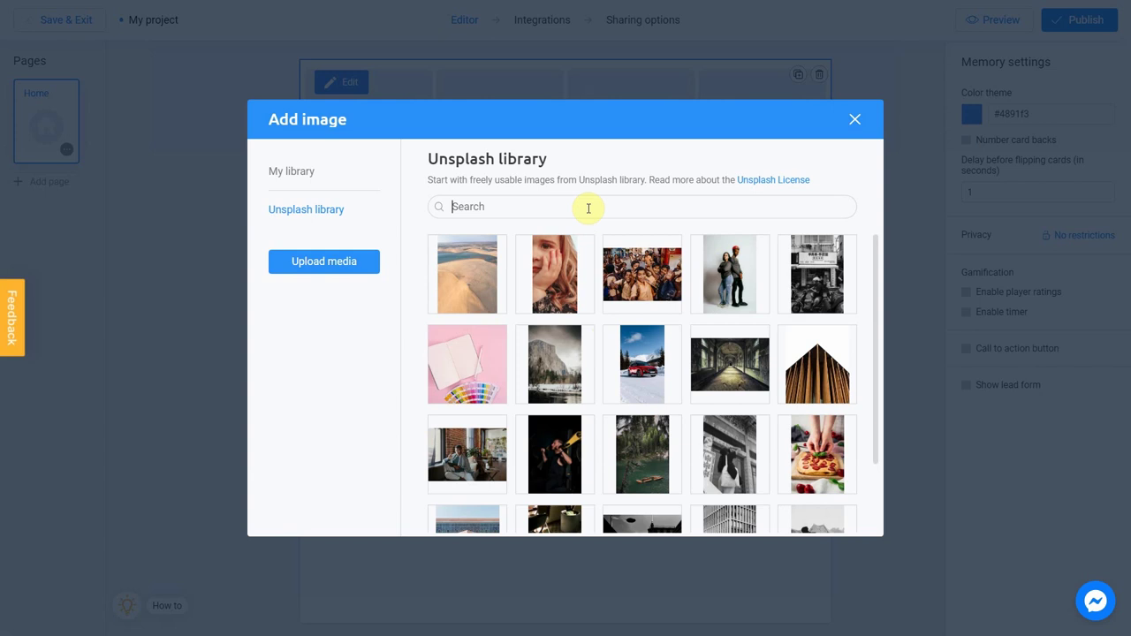
type("pisa")
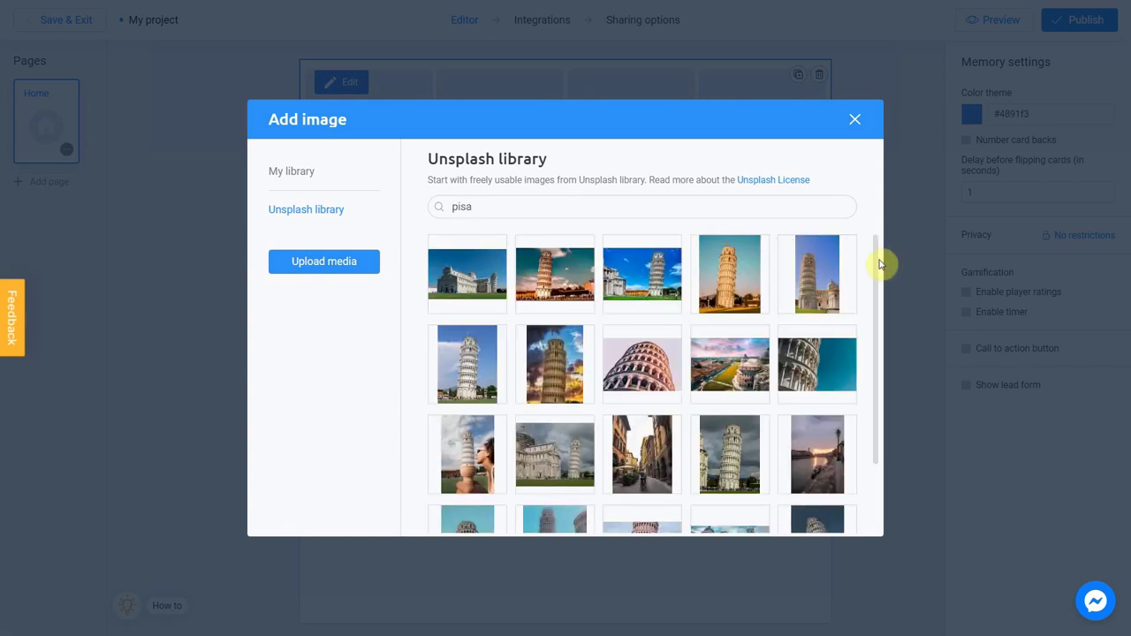
left_click_drag(884, 273, 812, 339)
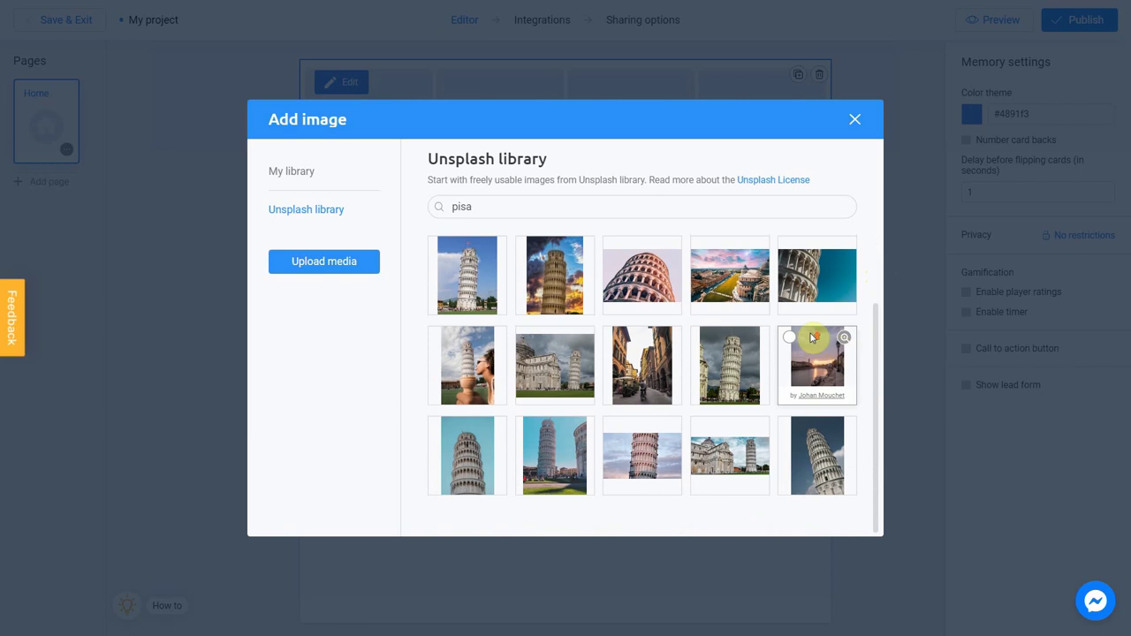
scroll(486, 411, "up", 1)
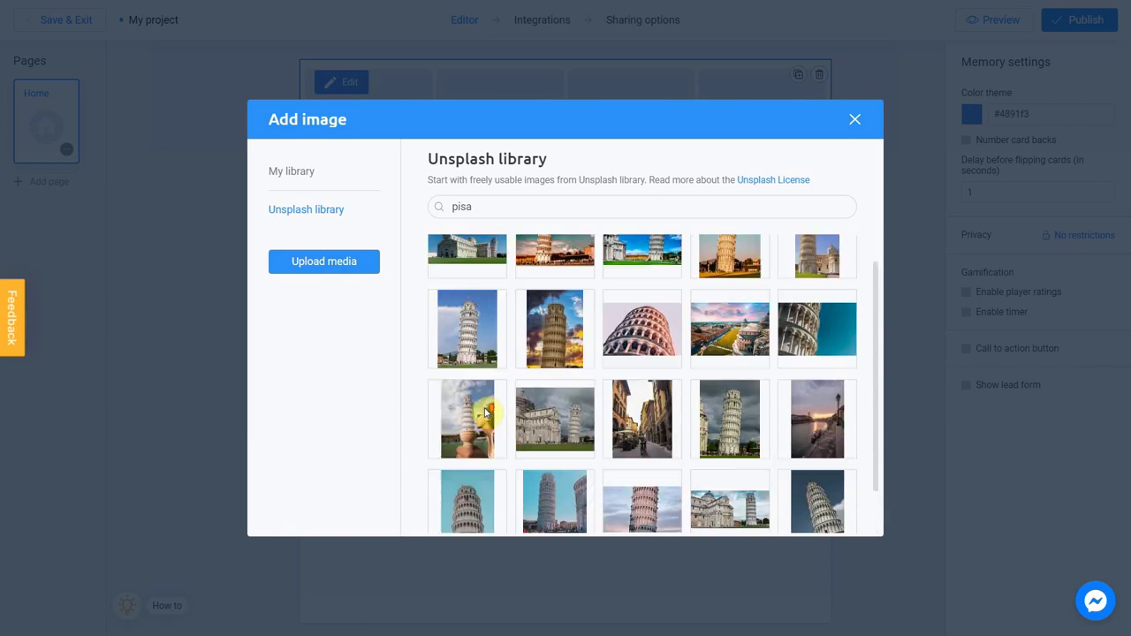
left_click(439, 411)
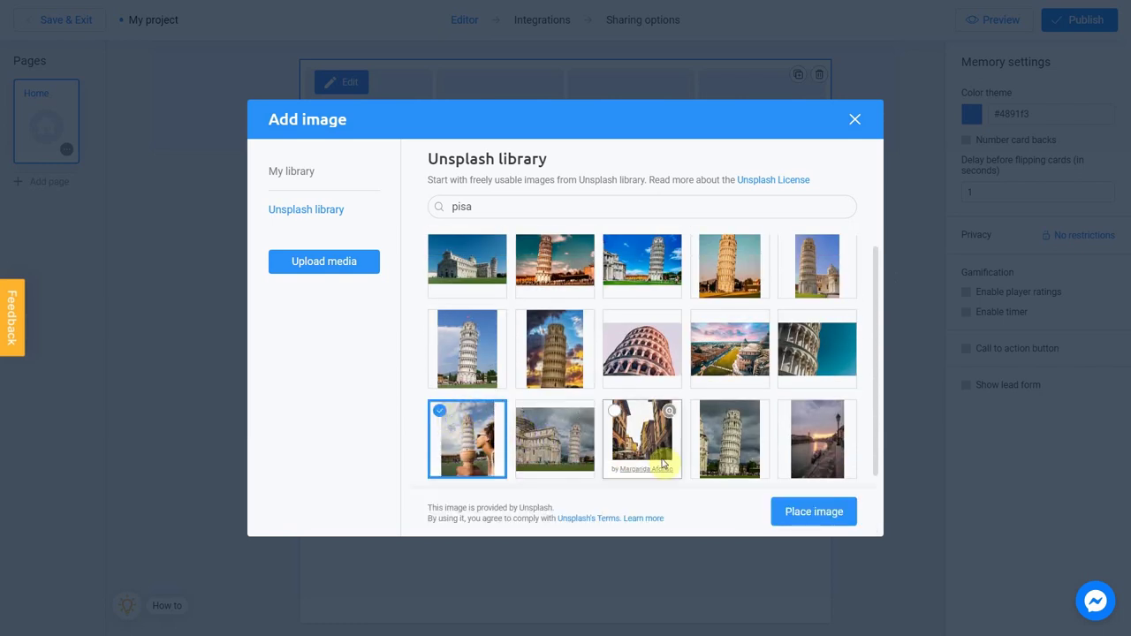
left_click(813, 511)
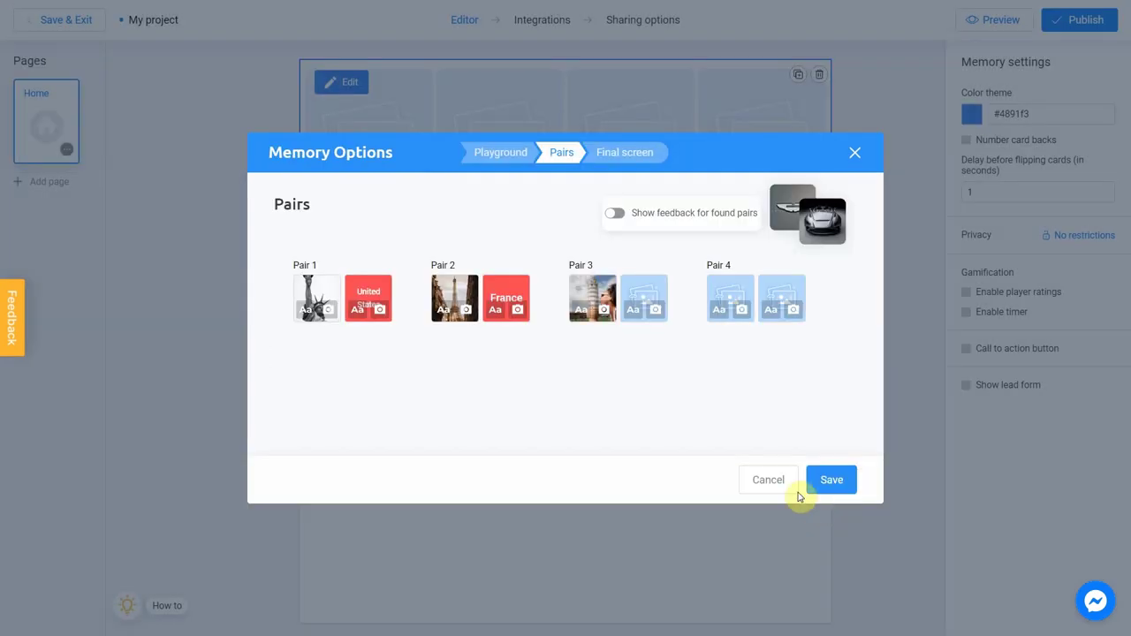
- Put the text "Italy" on Pair 3's second card with a red card color
left_click(636, 311)
left_click(547, 311)
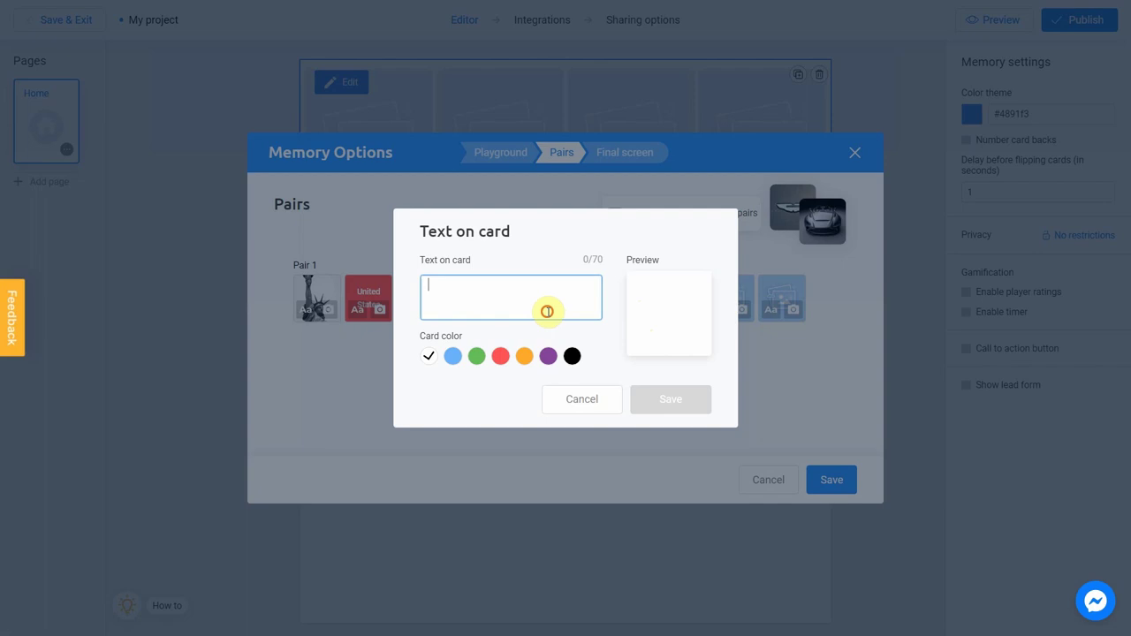
type("Italy")
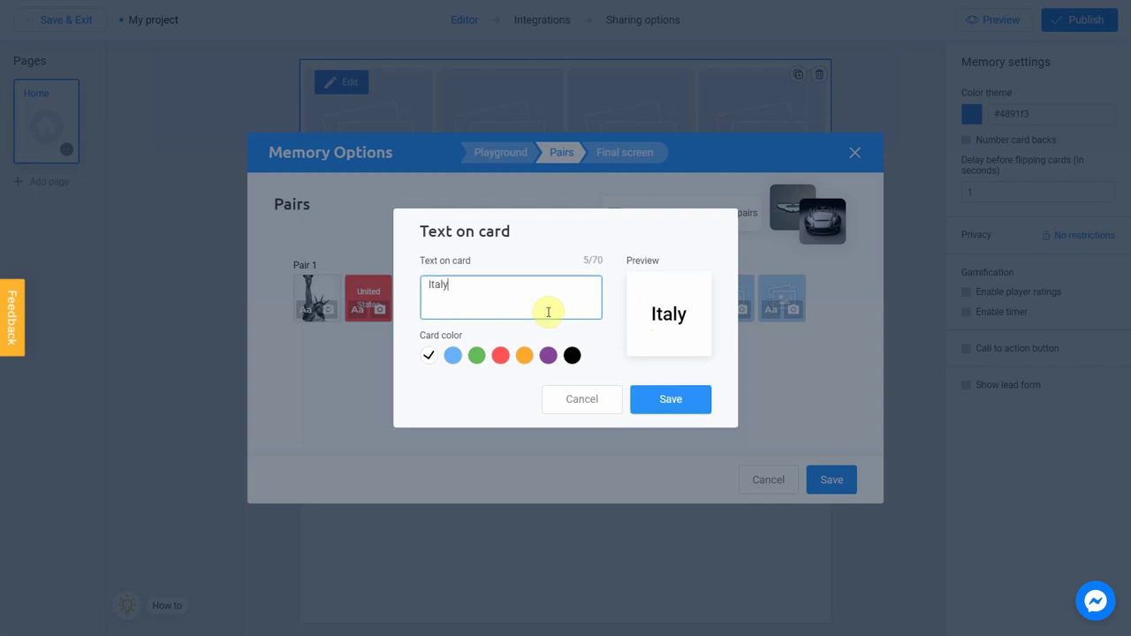
left_click(501, 355)
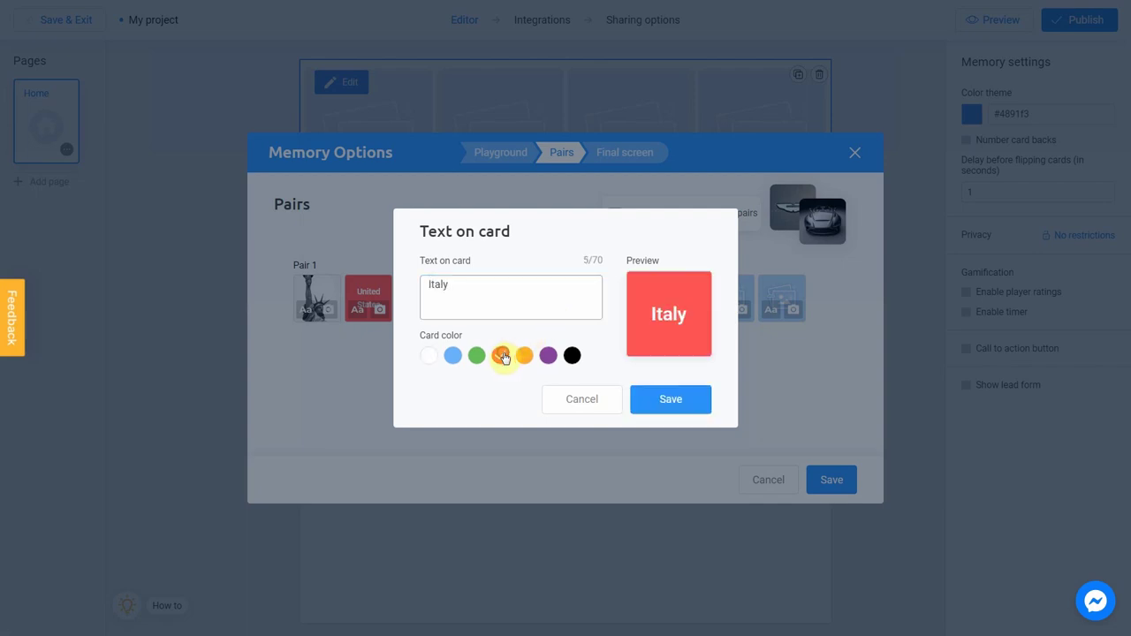
left_click(670, 399)
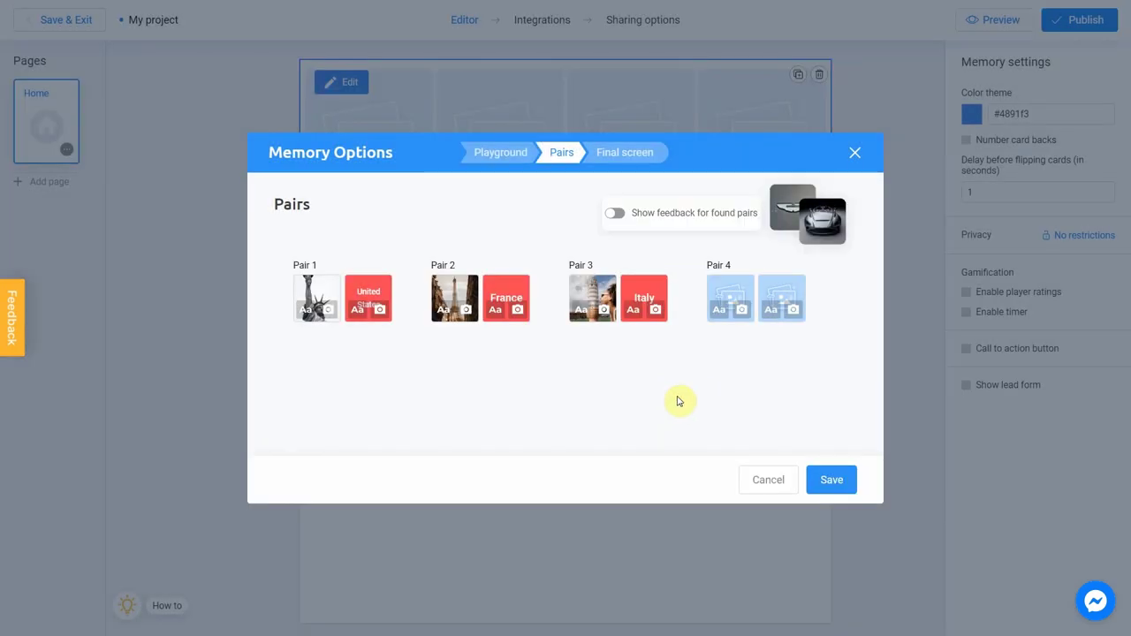
- Place a sunset photo of the Great Wall from an Unsplash search for "great wall" on Pair 4's first card
left_click(741, 311)
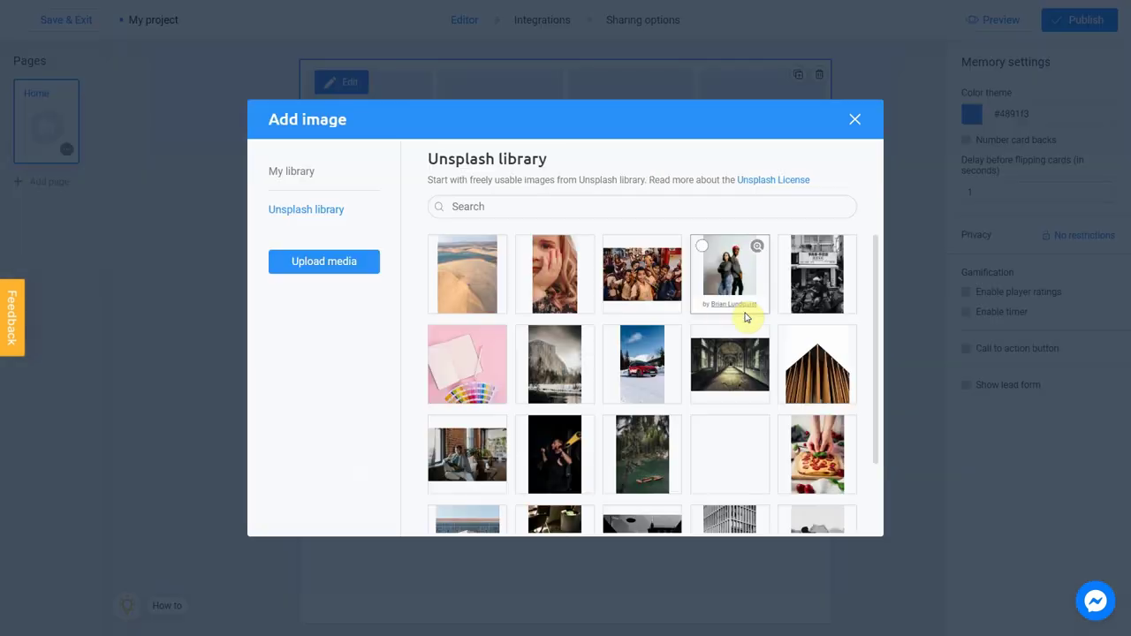
left_click(718, 211)
type("great wall")
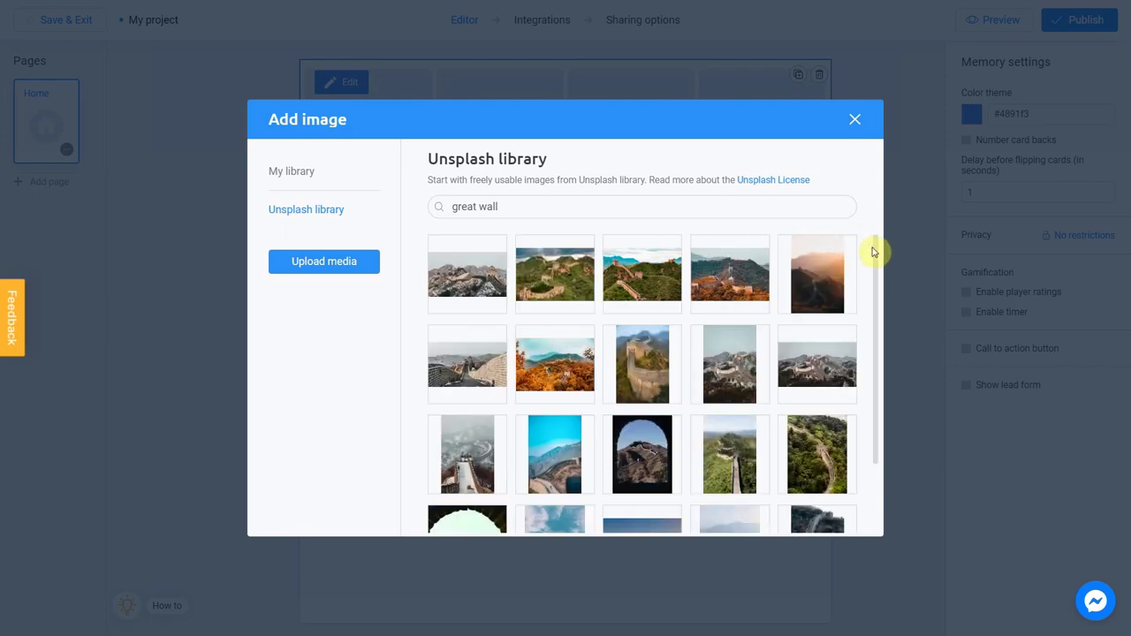
left_click(791, 249)
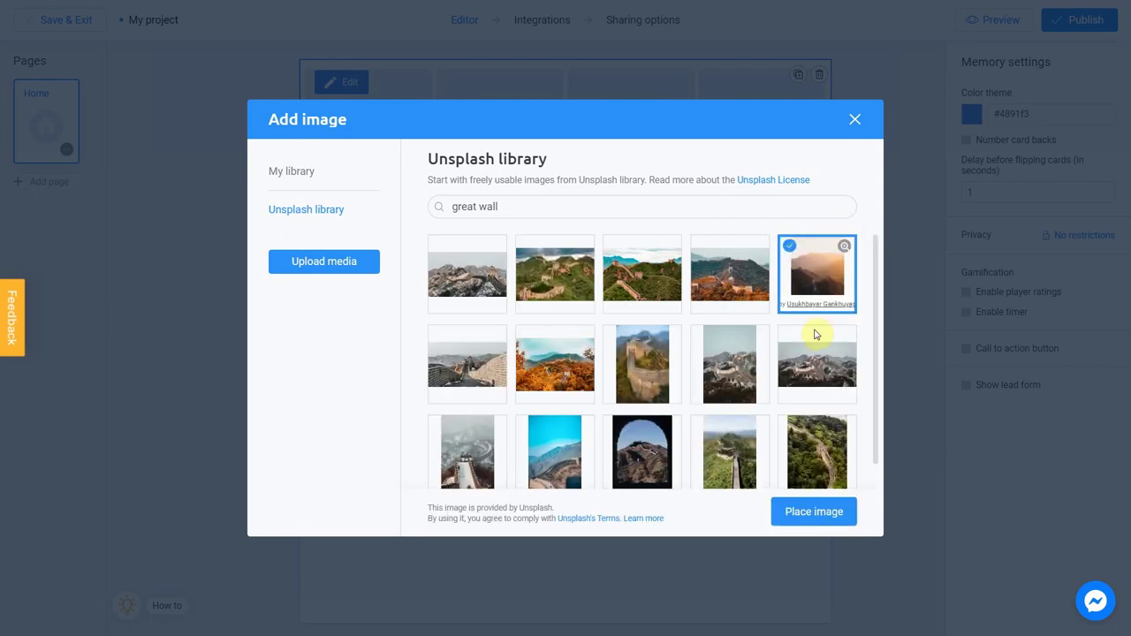
left_click(810, 512)
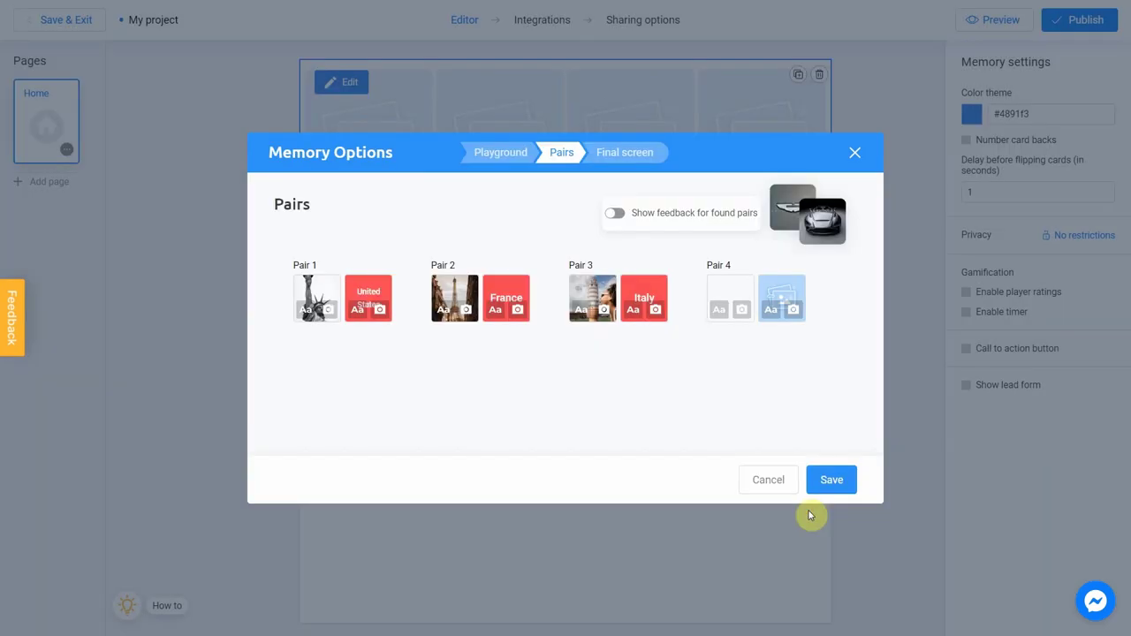
- Put the text "China" on Pair 4's second card with a red card color
left_click(769, 308)
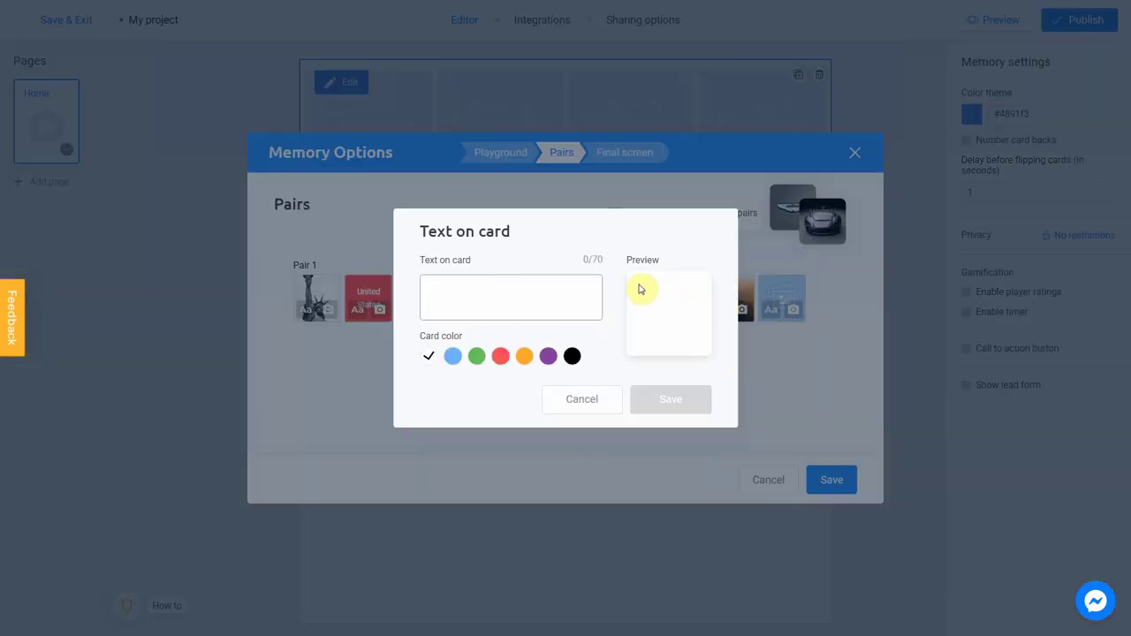
left_click(539, 288)
type("China")
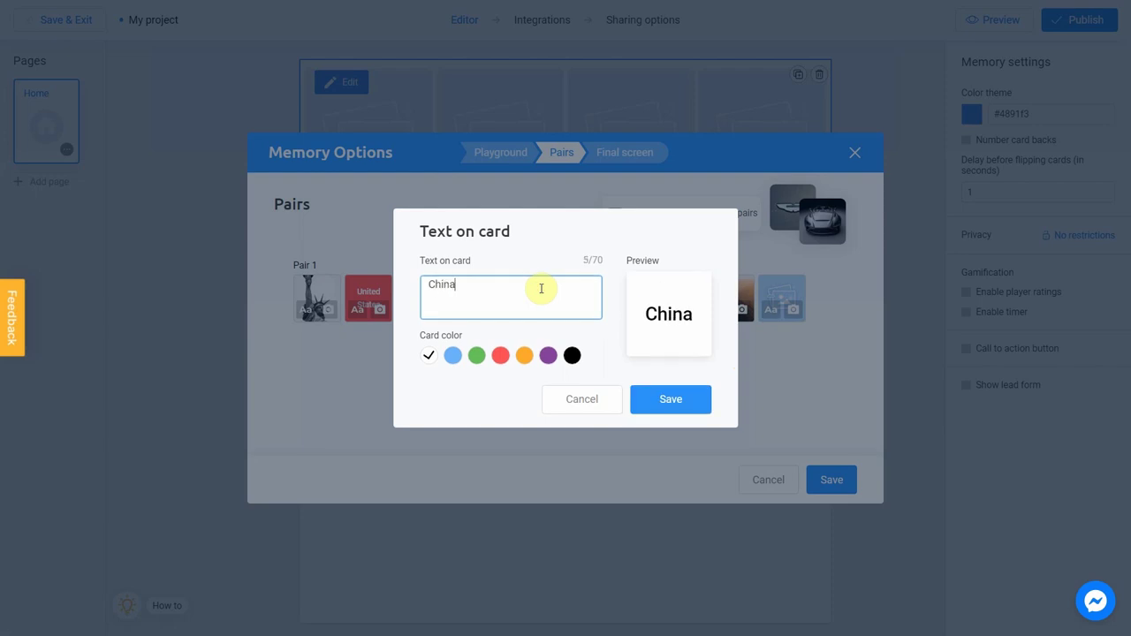
left_click(501, 355)
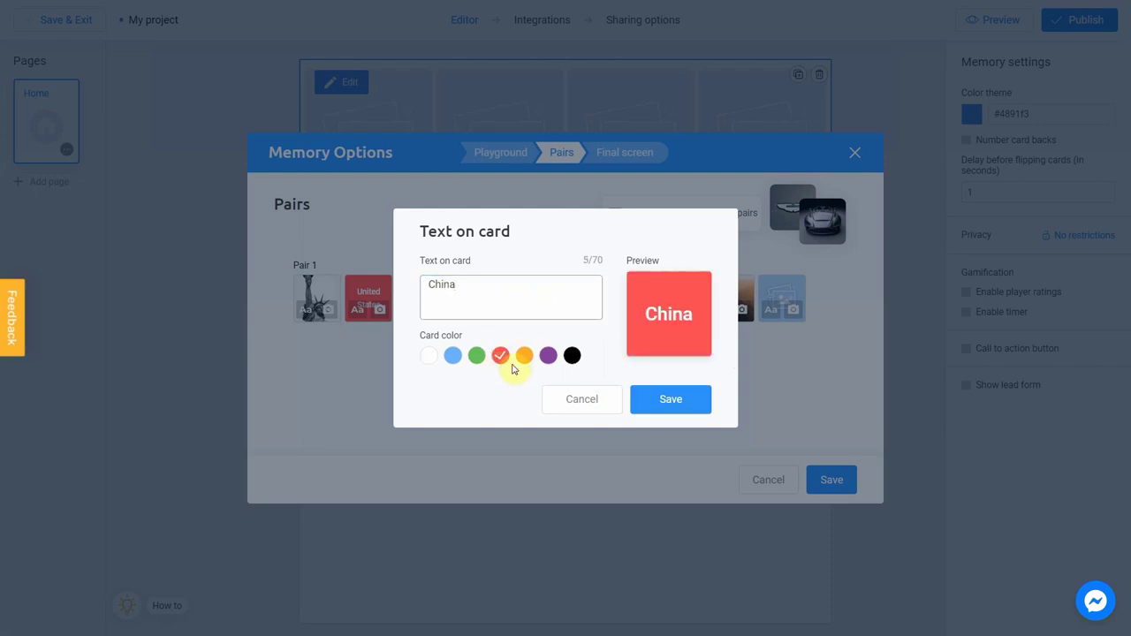
left_click(671, 403)
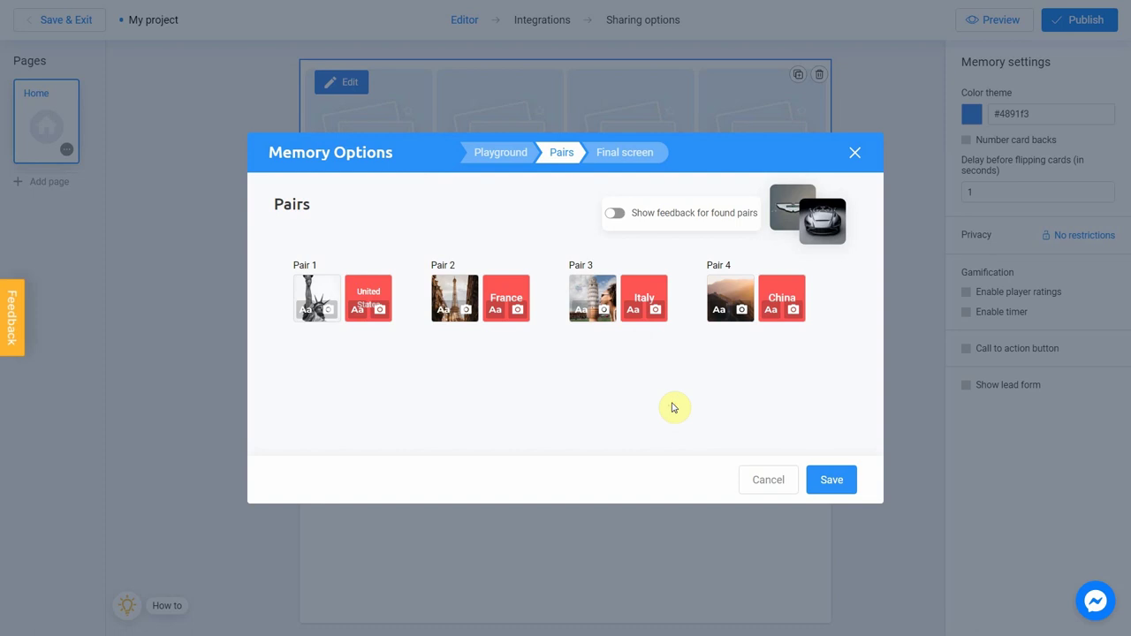
- Change the header of the game's final screen to "Well done!"
left_click(619, 160)
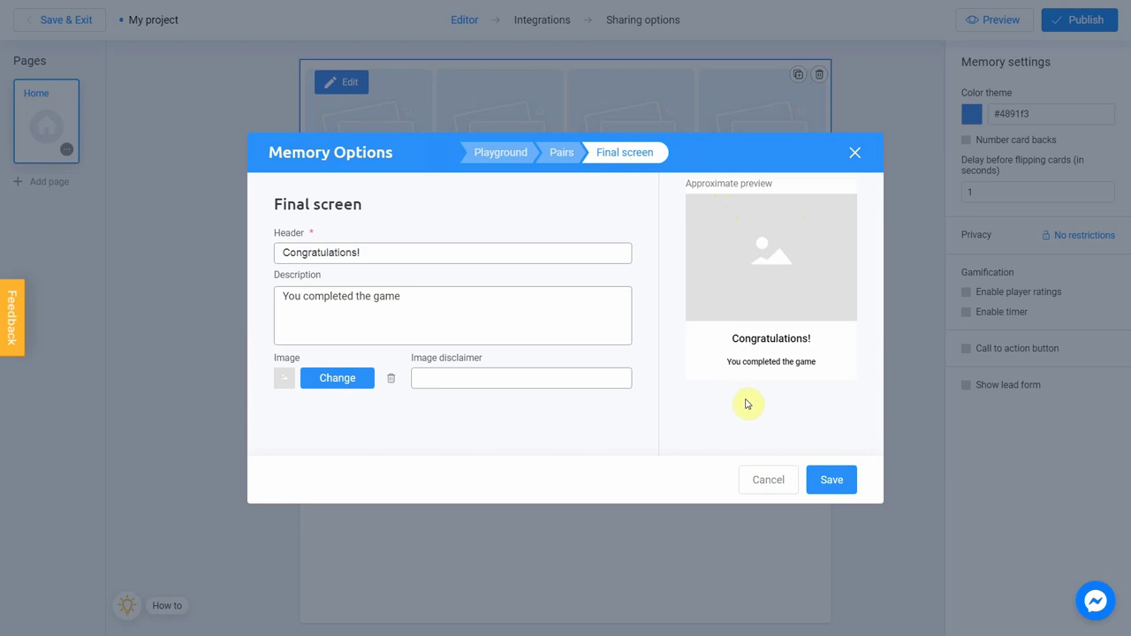
left_click_drag(492, 254, 263, 255)
type("Well done!")
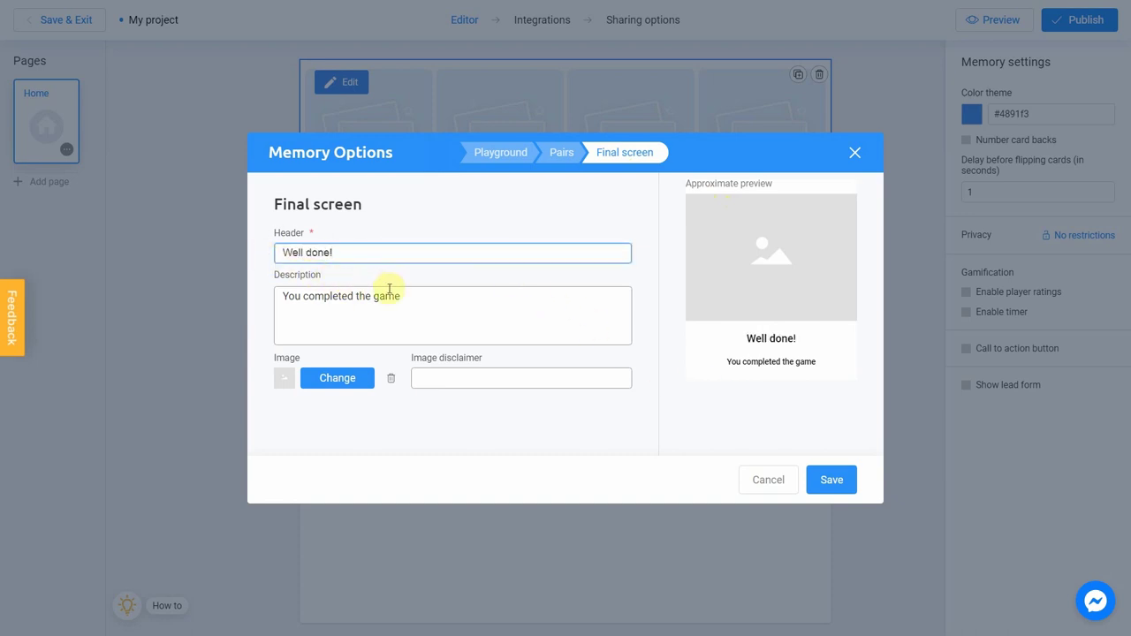
- Change the final screen's description to "You have found all the pairs!"
left_click_drag(447, 298, 264, 294)
type("Y")
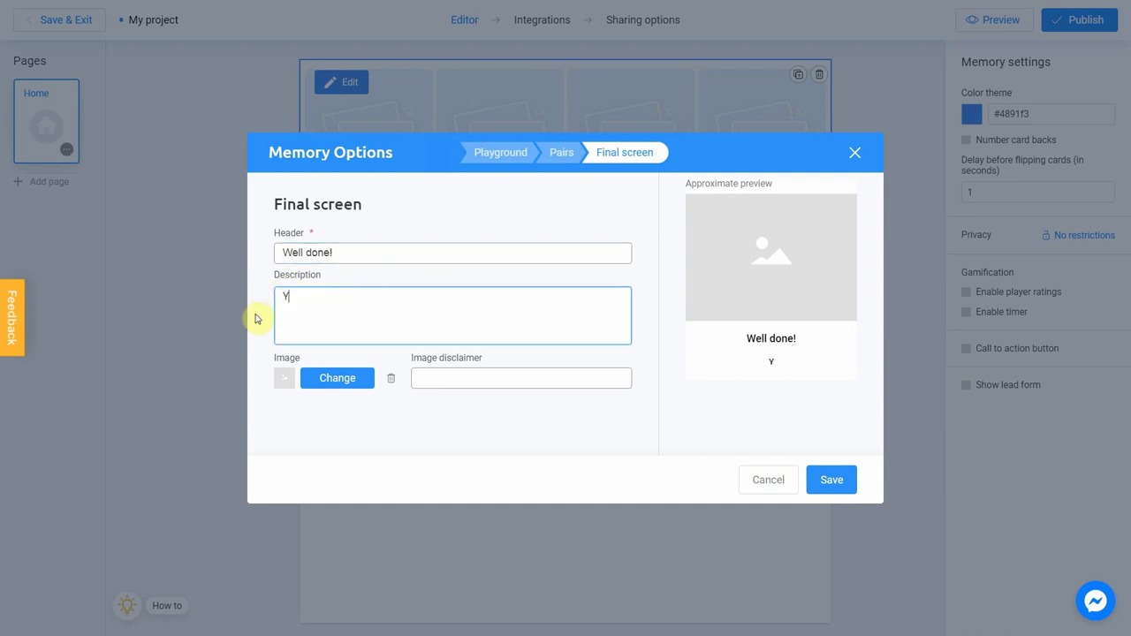
type("ou have found all the pairs!")
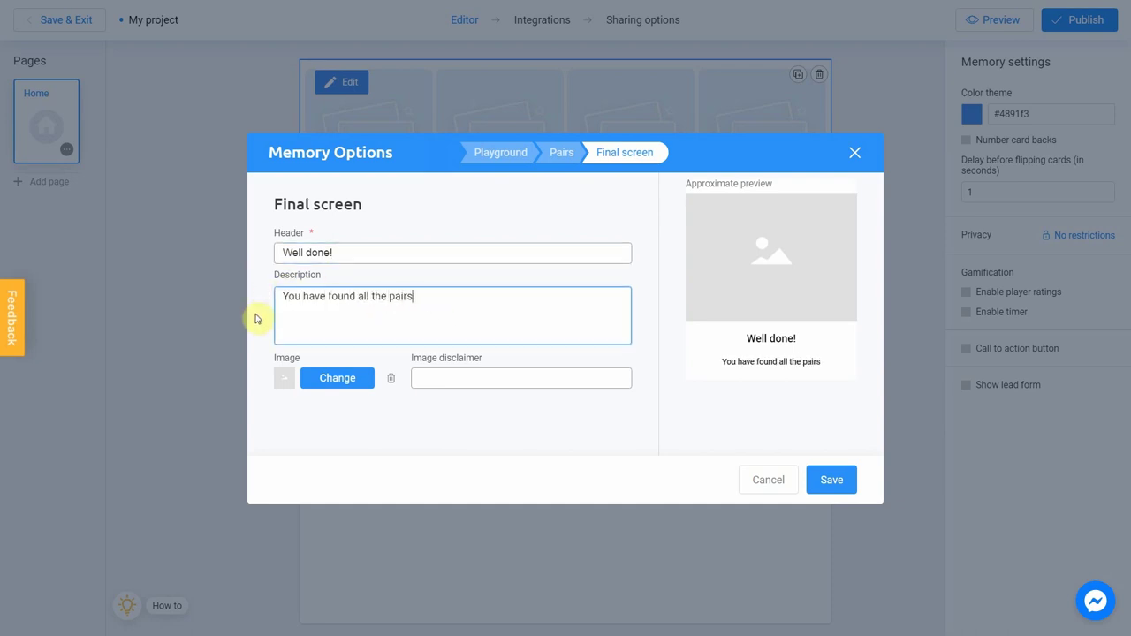
left_click(315, 412)
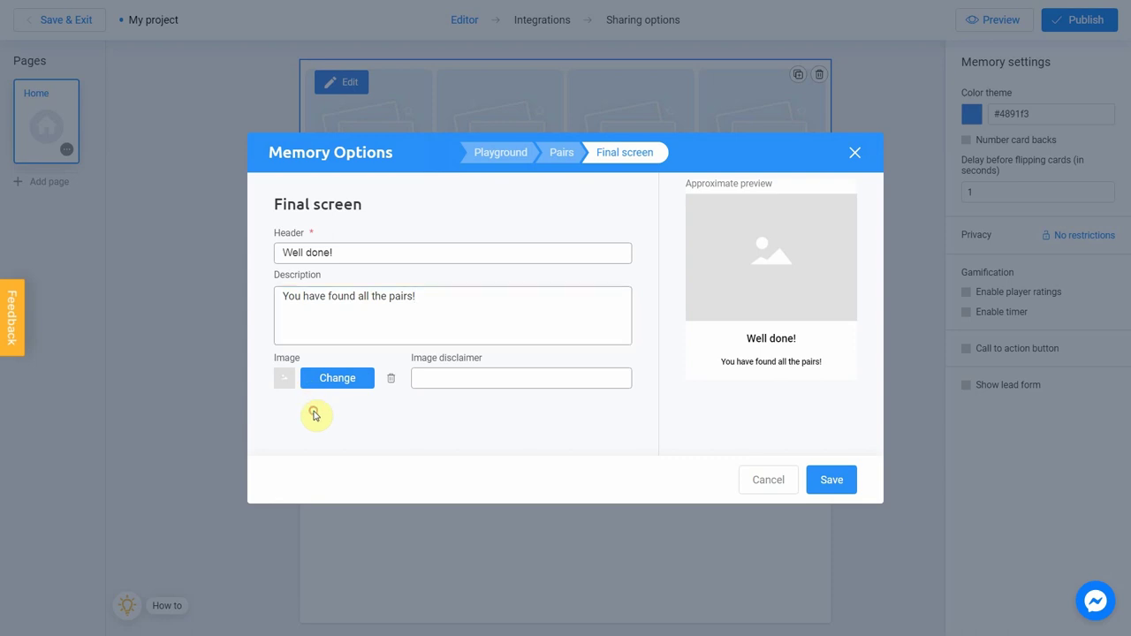
- Use the Unsplash "geography" photo of a hand above a world map as the final screen image and save the memory options
left_click(336, 378)
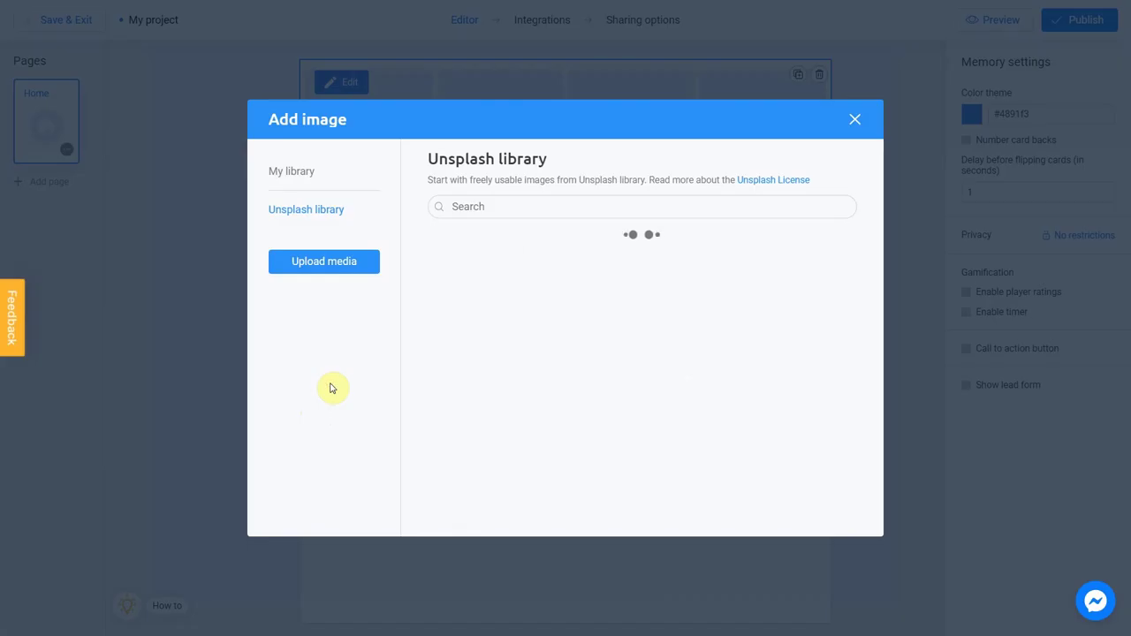
left_click(536, 209)
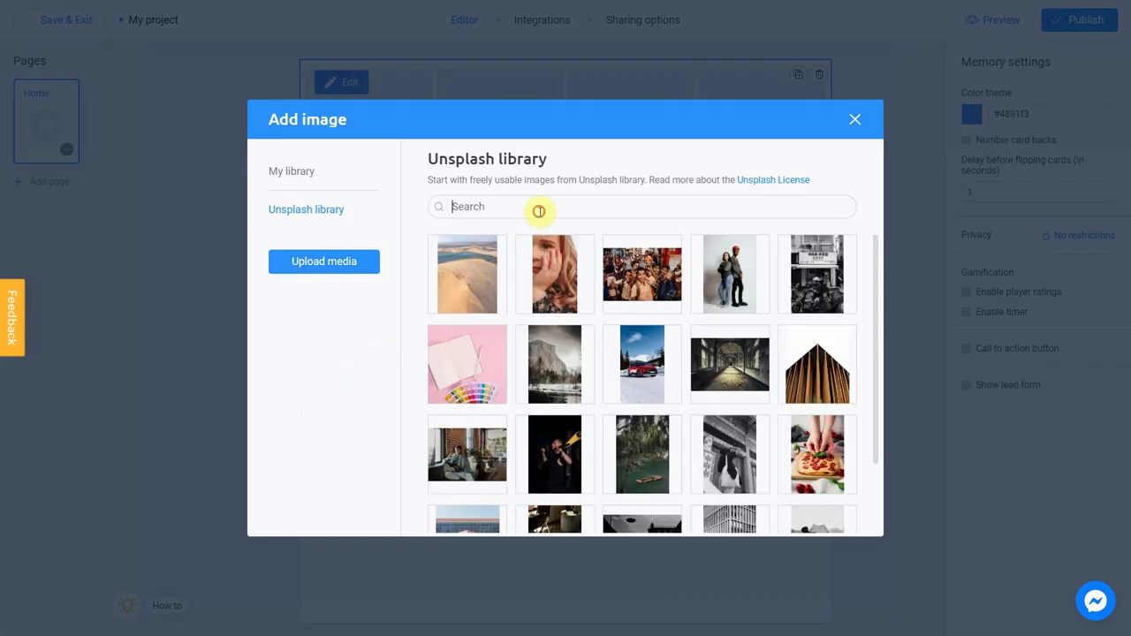
type("geography")
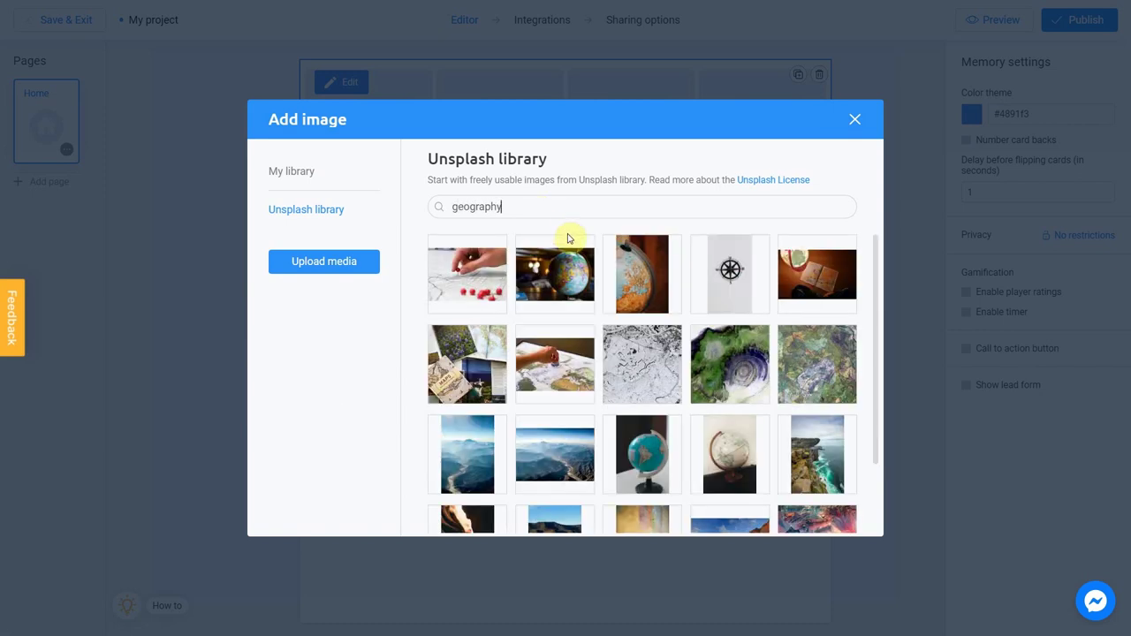
scroll(871, 291, "down", 2)
scroll(887, 329, "down", 1)
scroll(889, 330, "up", 3)
left_click(528, 340)
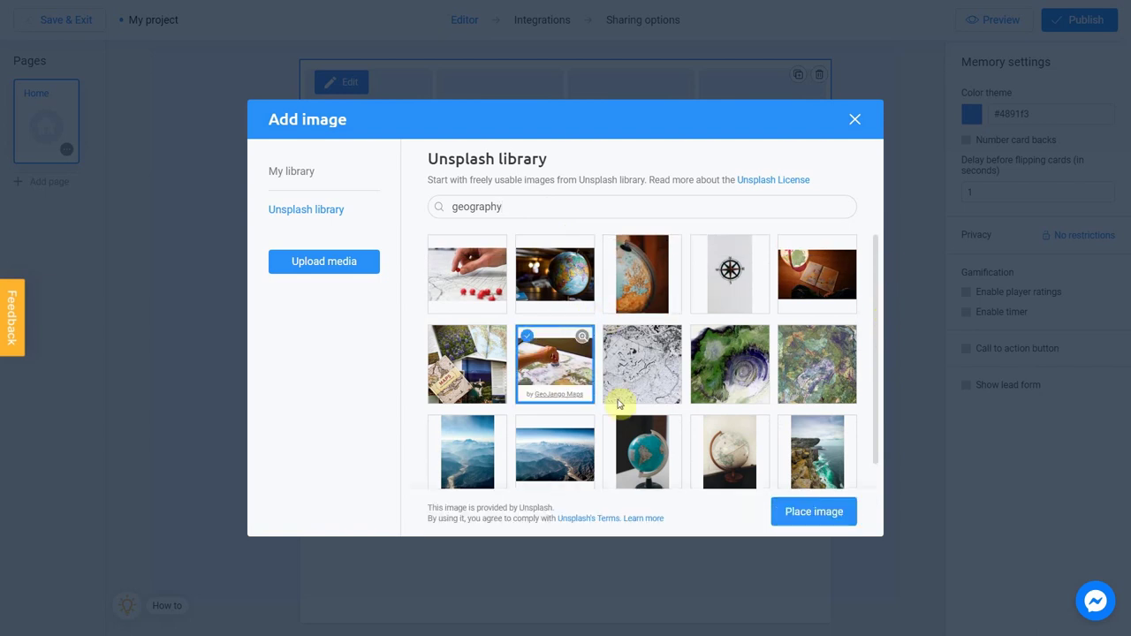
left_click(810, 513)
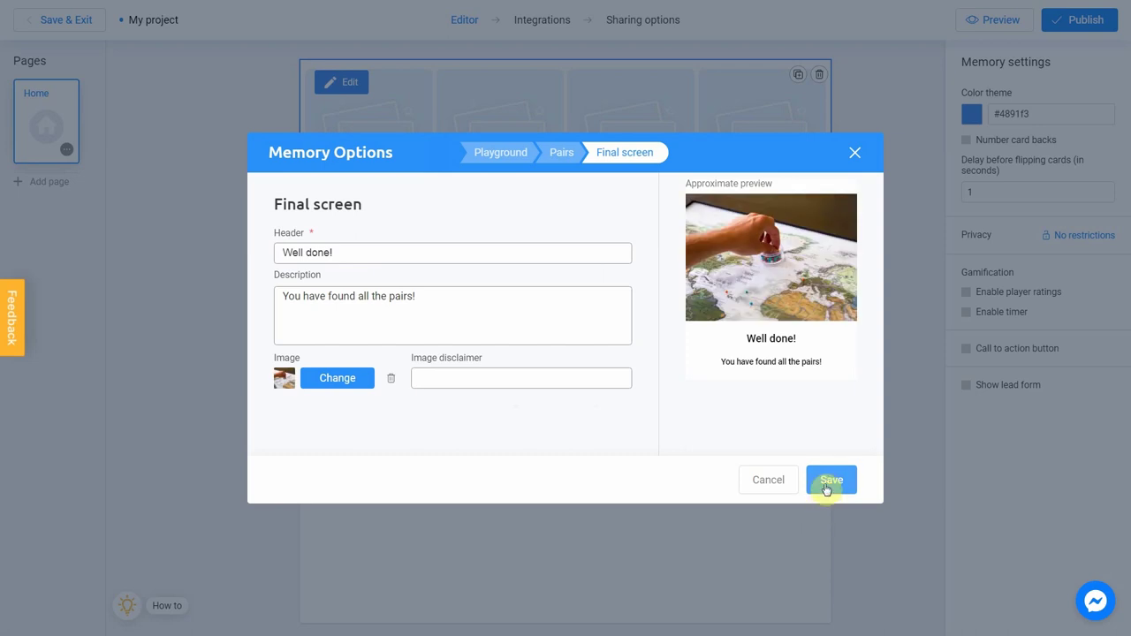
left_click(829, 482)
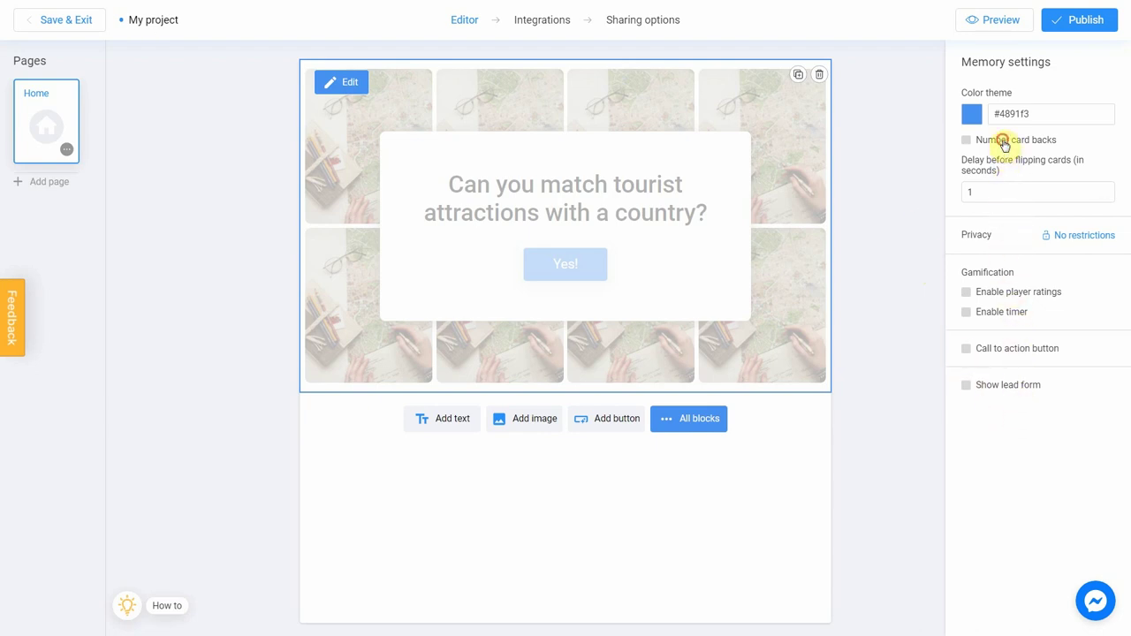
- Try out numbered card backs on the playground and switch the numbering off again
left_click(1004, 142)
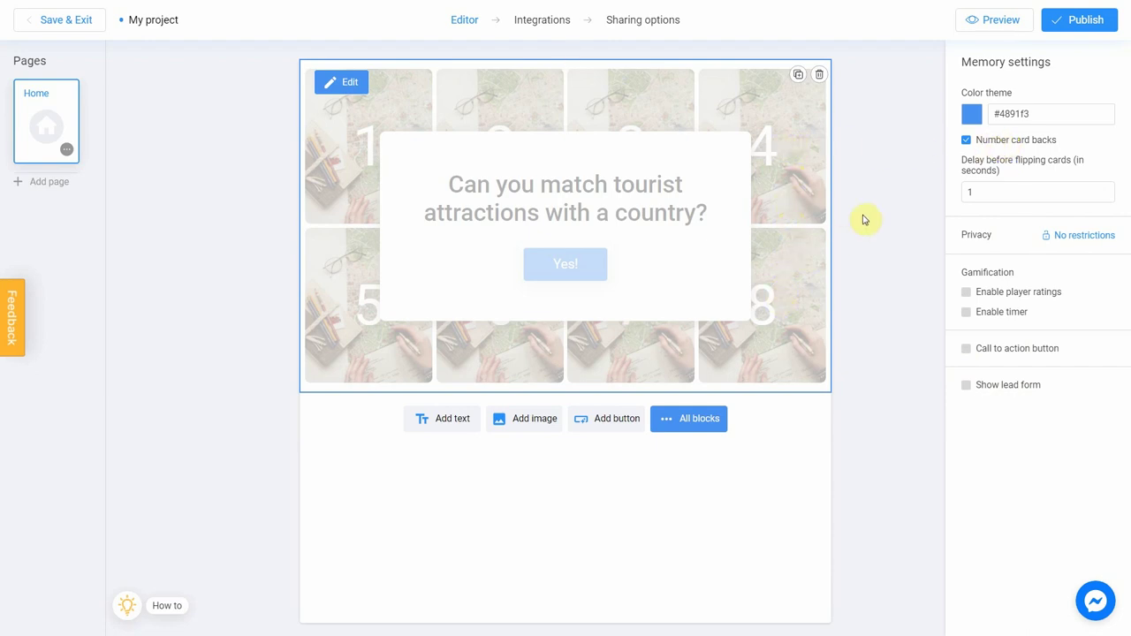
left_click(966, 143)
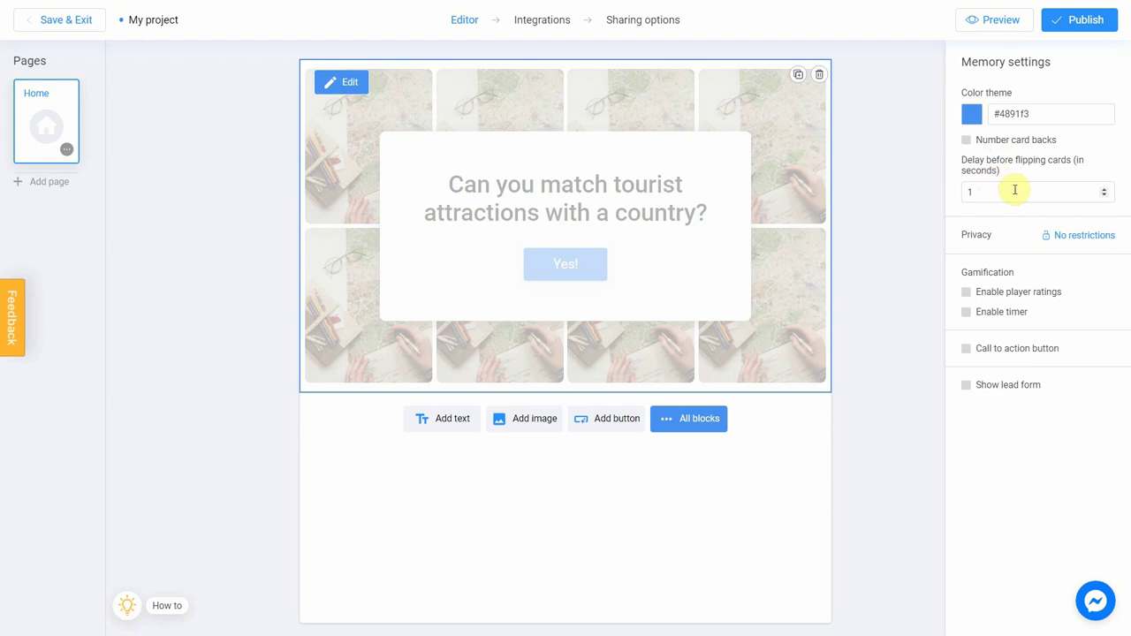
left_click_drag(1014, 190, 967, 190)
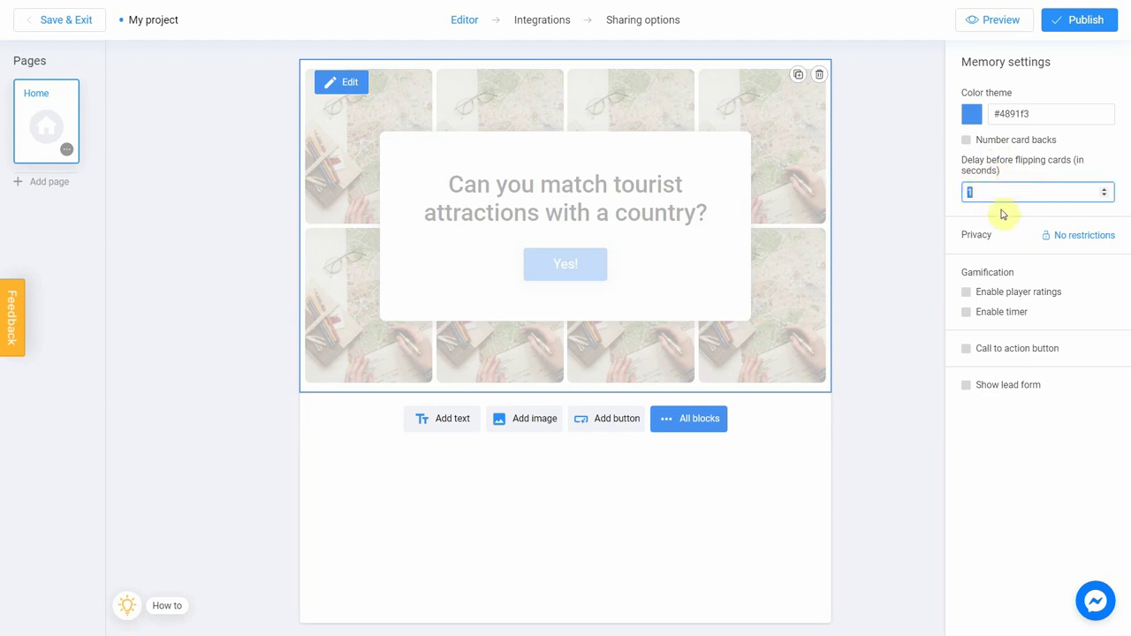
- Enable a call to action button with the text "visit our website" and the link interacty.me
left_click(967, 348)
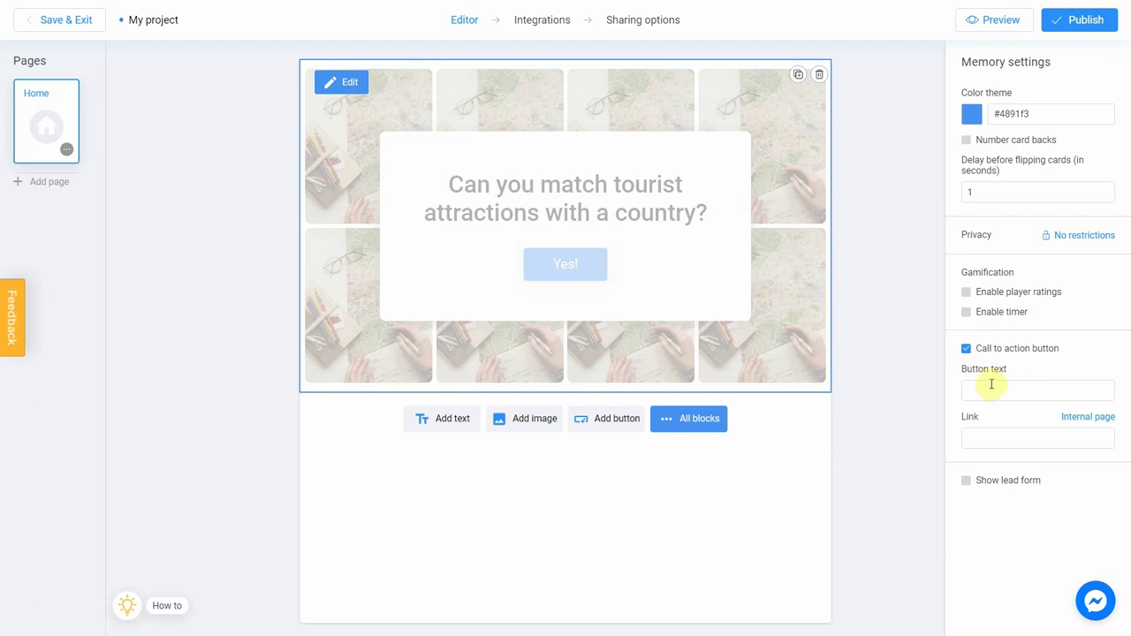
left_click(992, 386)
type("visit our")
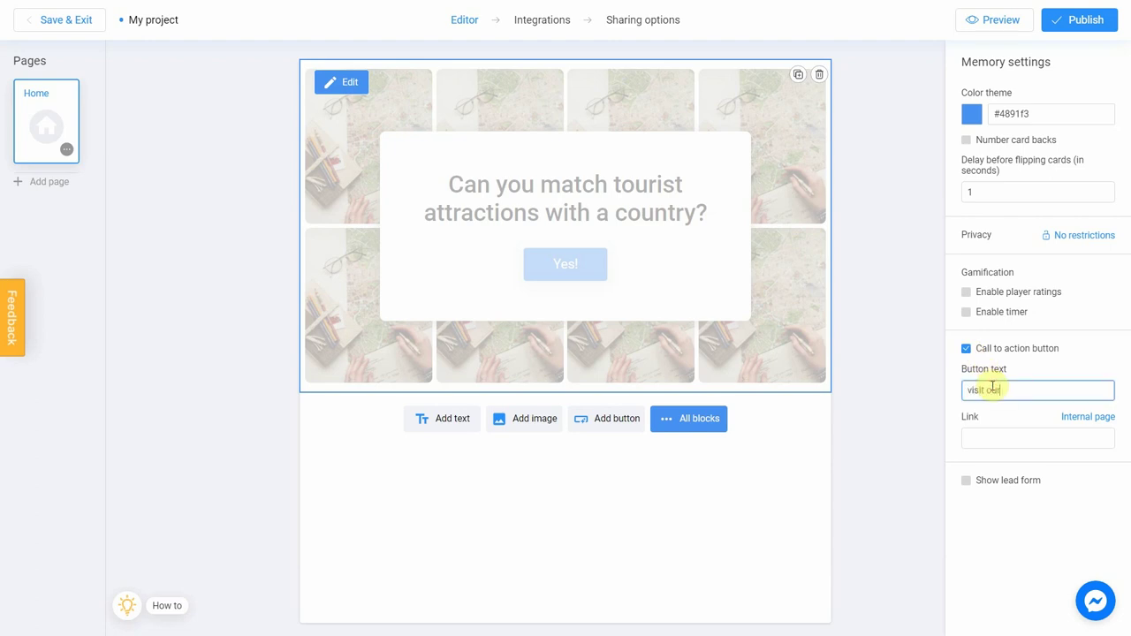
type(" website")
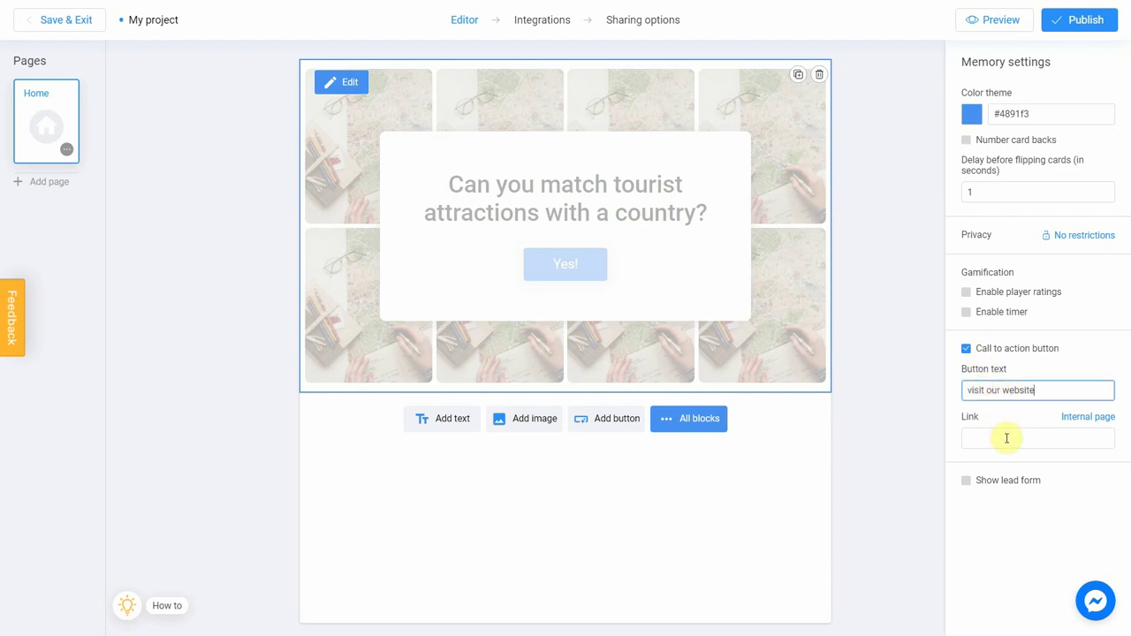
left_click(1005, 437)
type("interacty.me")
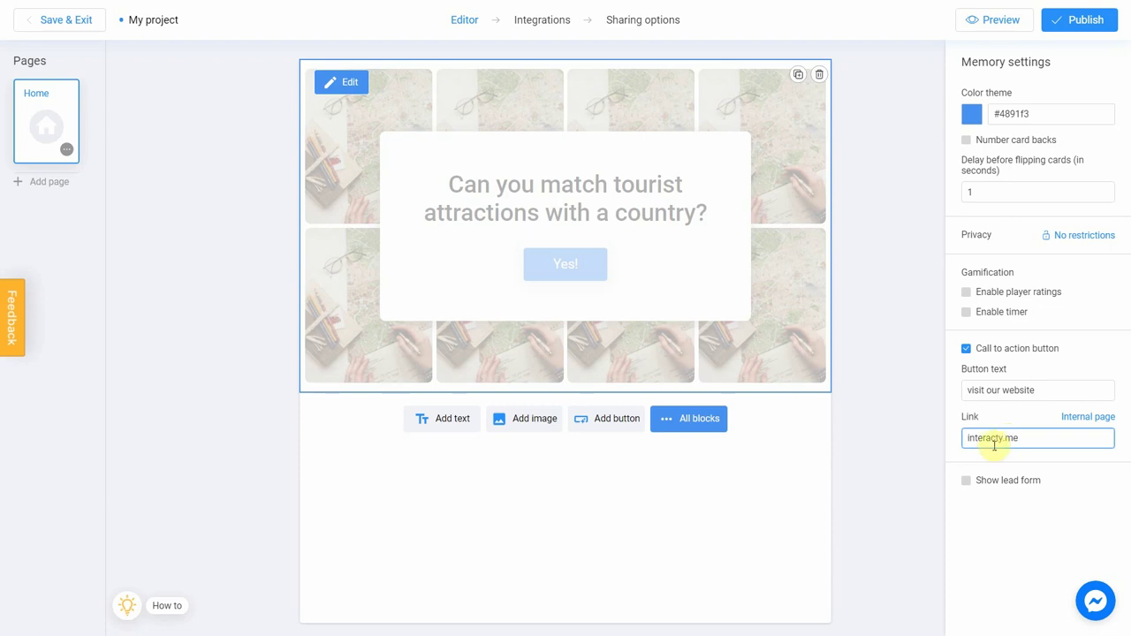
left_click(949, 470)
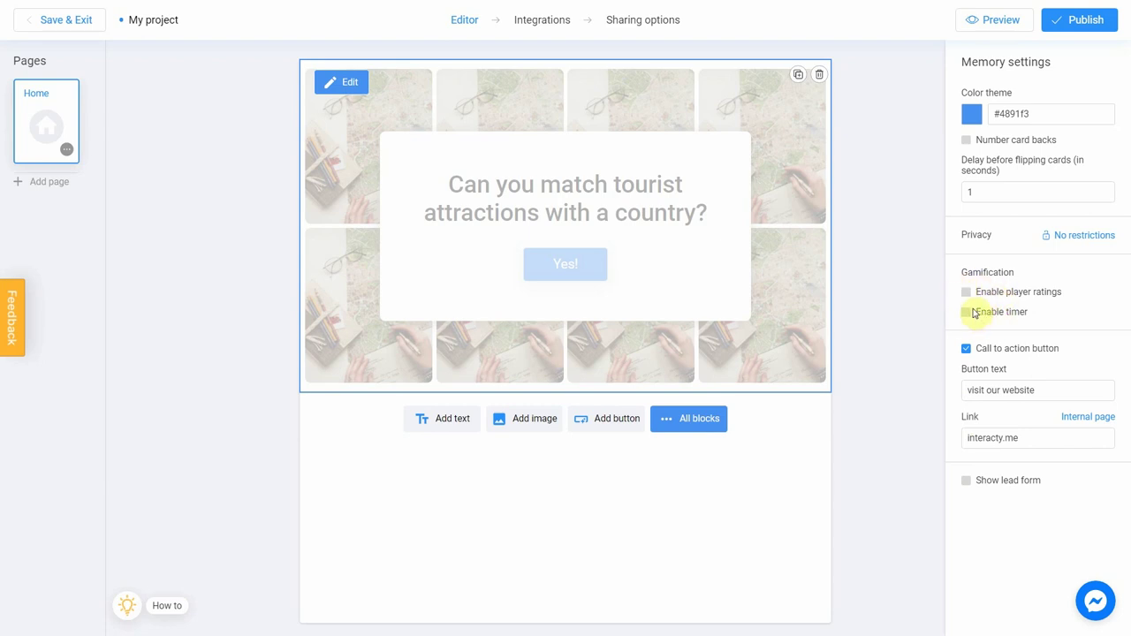
- Preview the game by starting it and flipping several cards in desktop view, and check the mobile view
left_click(995, 19)
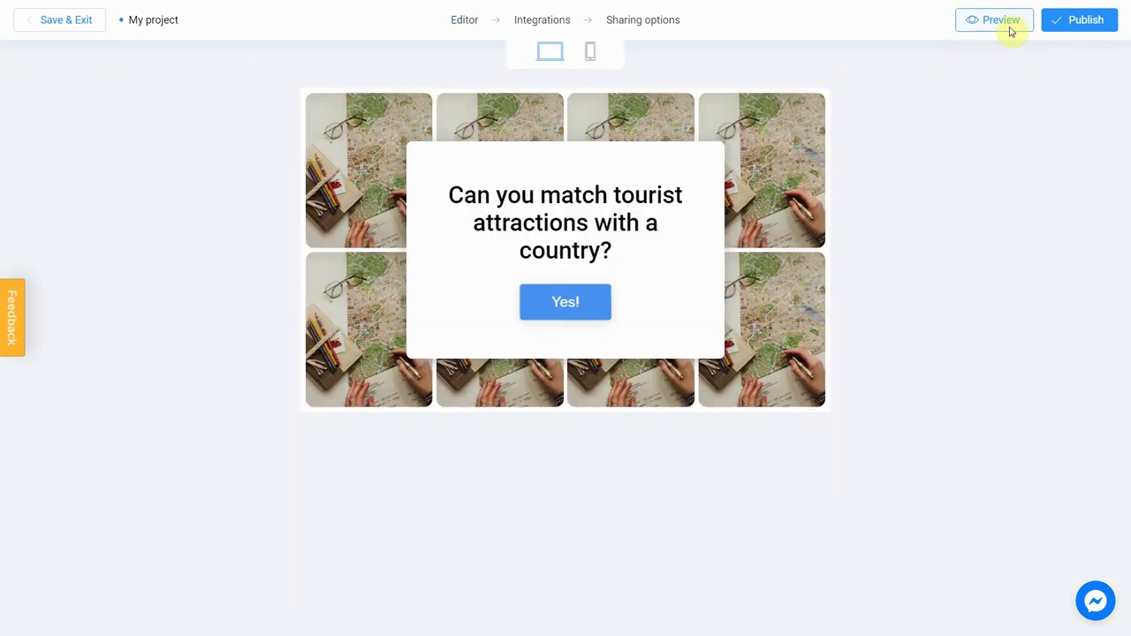
left_click(558, 302)
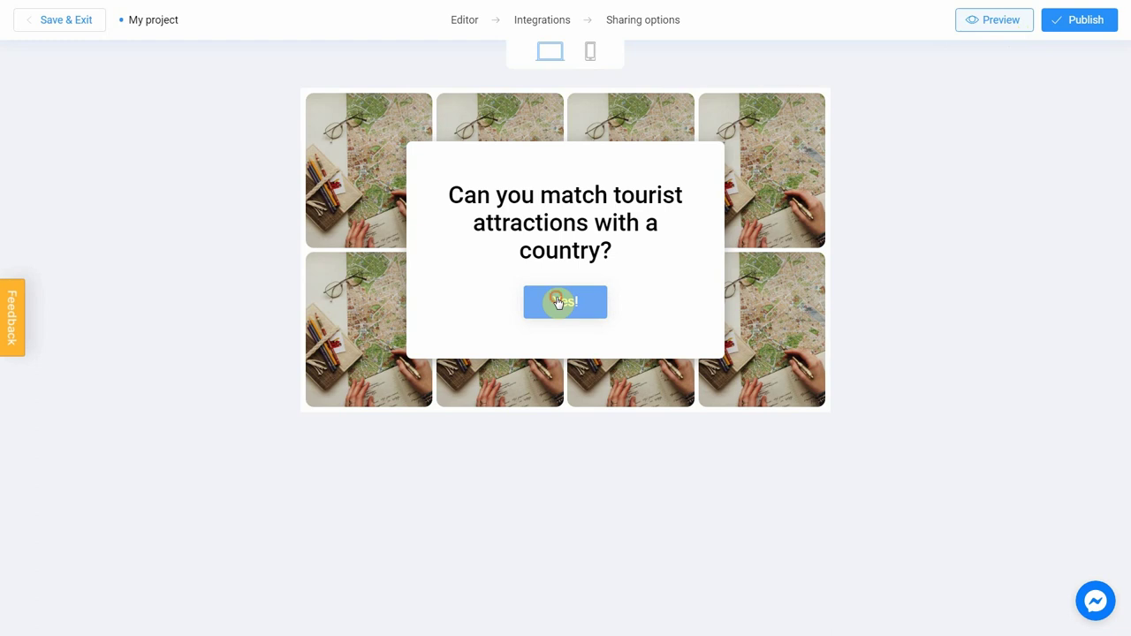
left_click(559, 302)
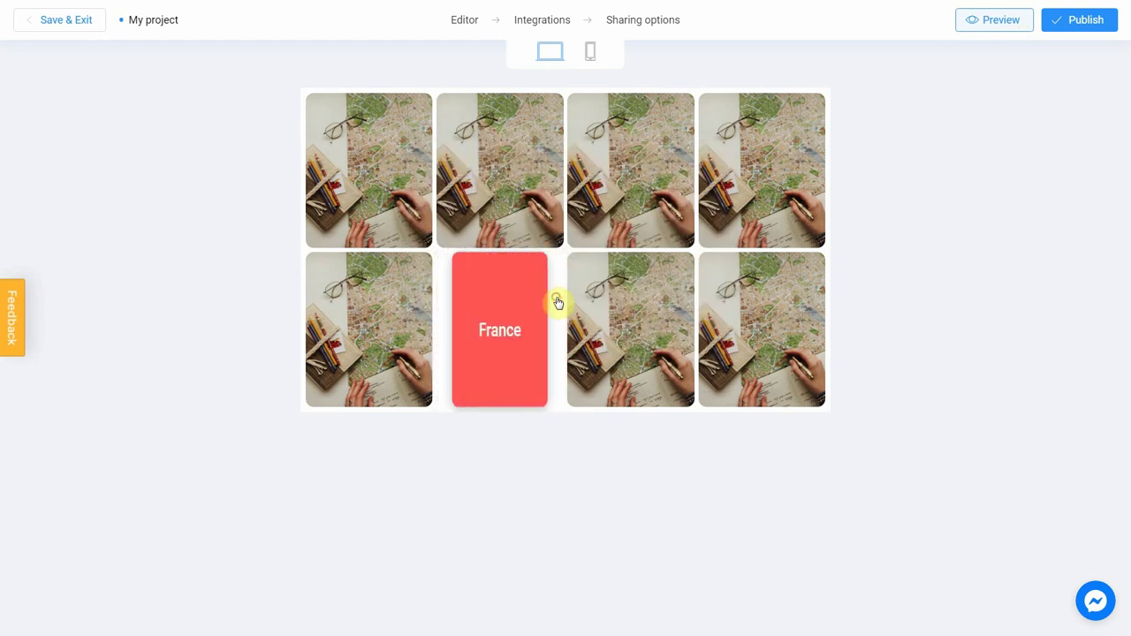
left_click(647, 206)
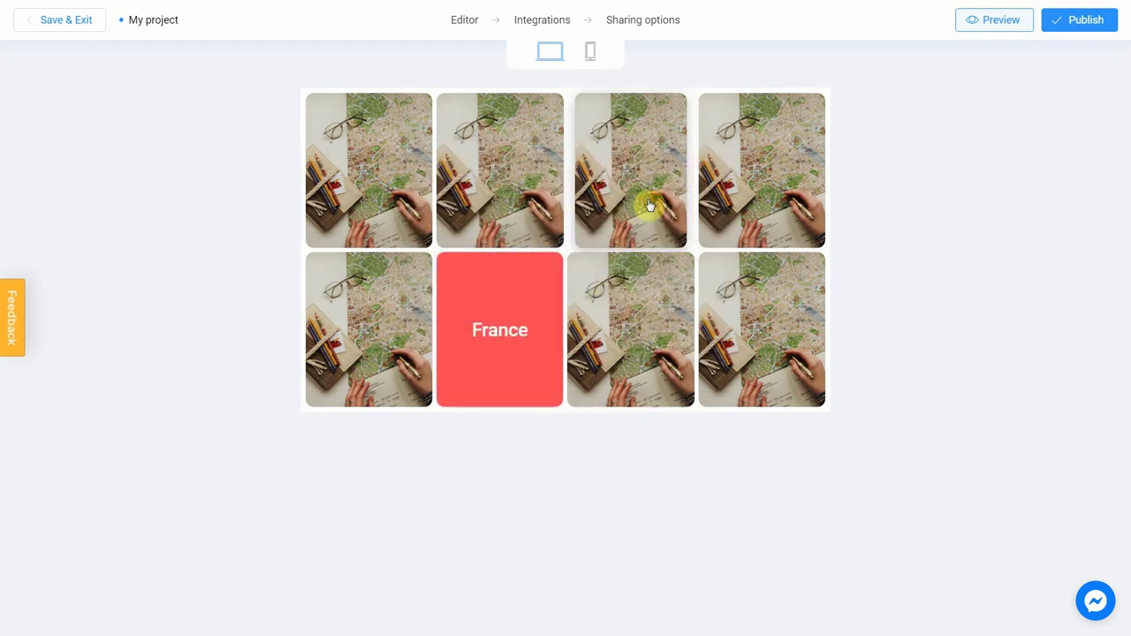
left_click(667, 297)
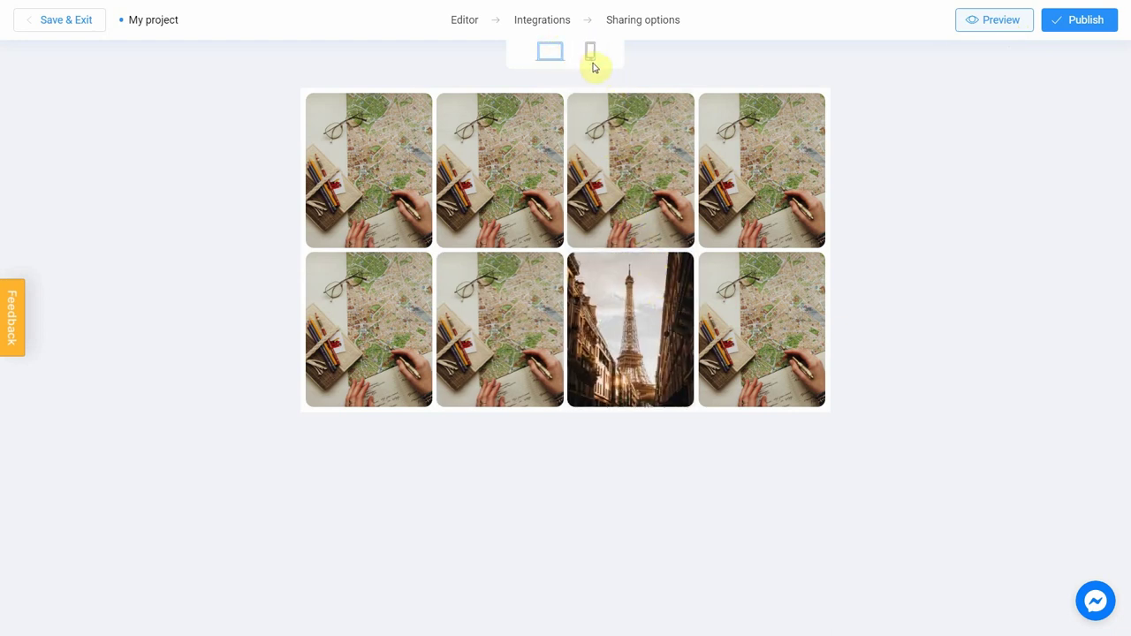
left_click(591, 55)
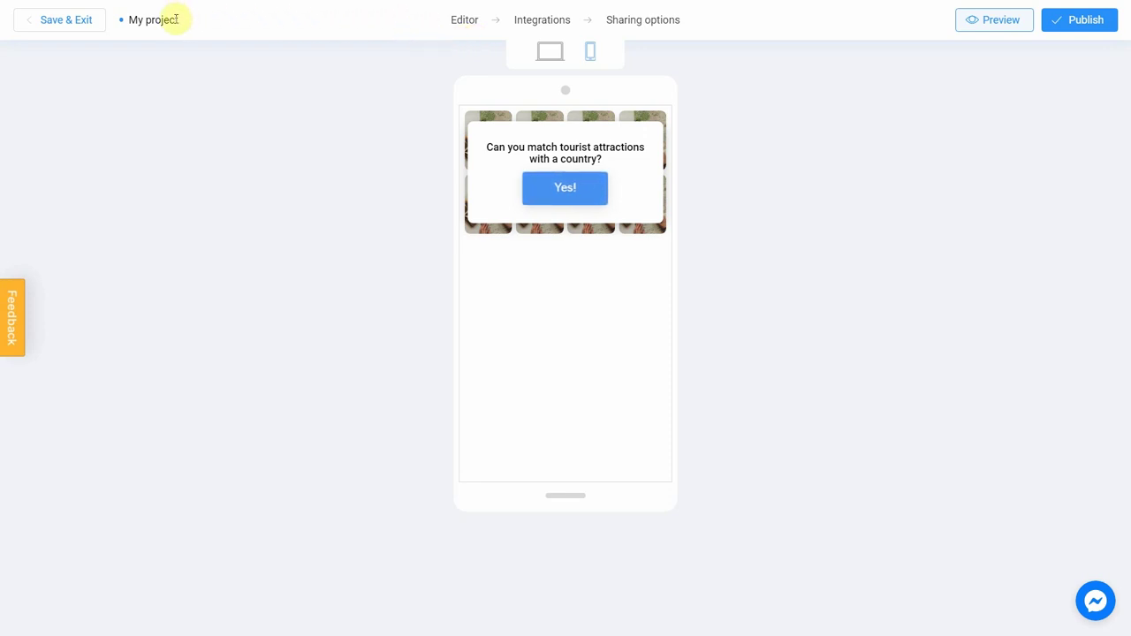
- Rename the project to "Memory Game"
left_click_drag(184, 19, 130, 20)
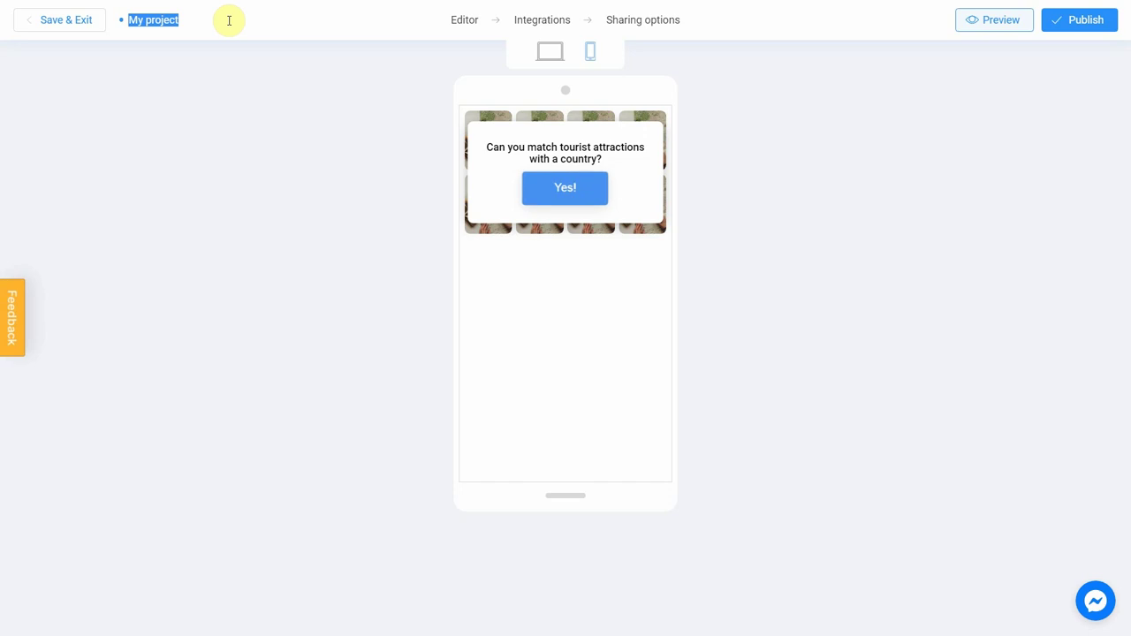
type("Memory")
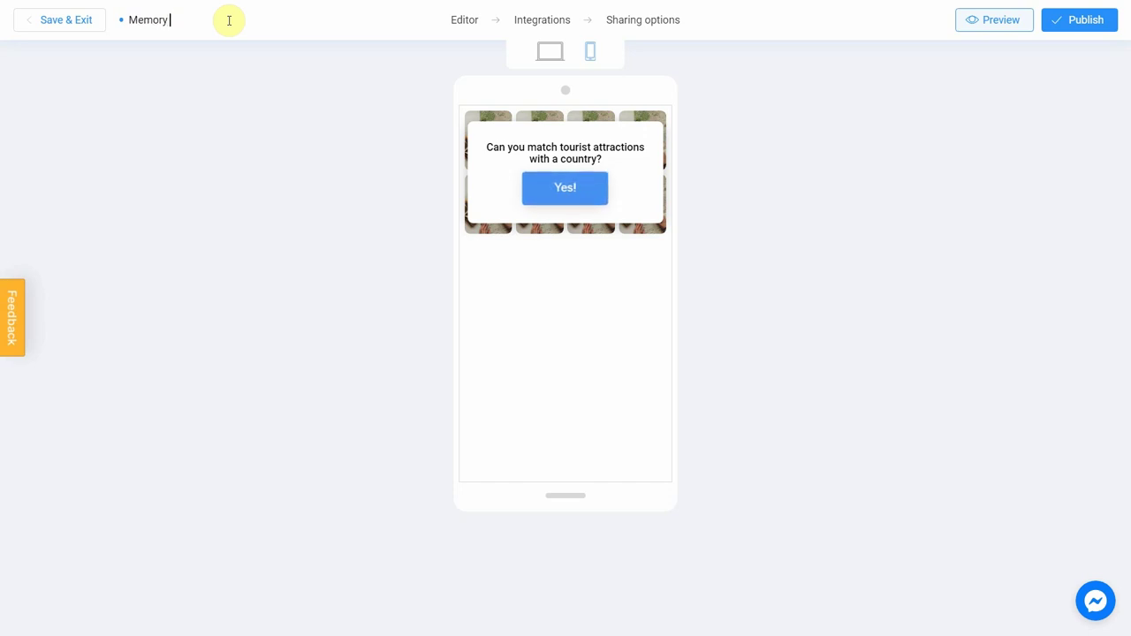
type(" Game")
left_click(240, 81)
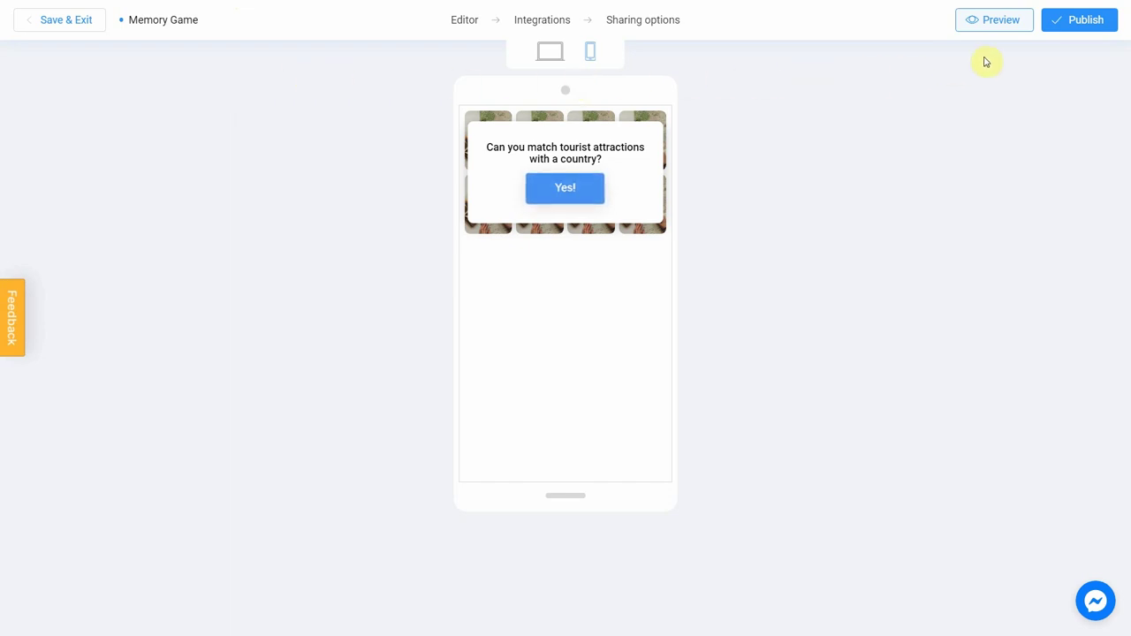
- Publish the project and select its direct URL
left_click(1078, 29)
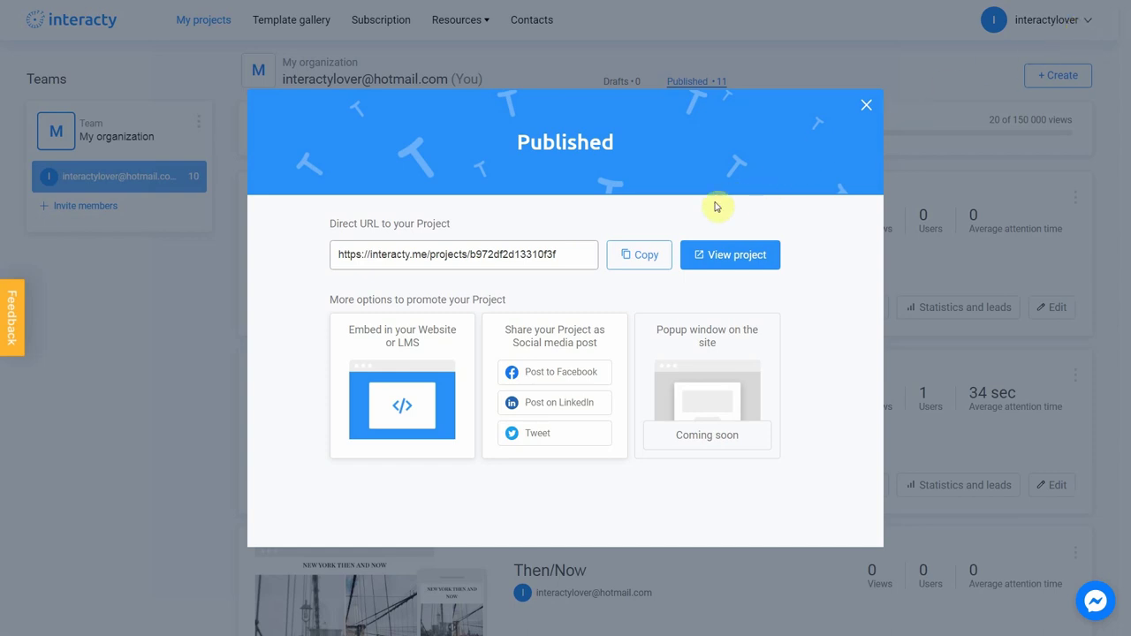
left_click(617, 256)
left_click_drag(589, 255, 292, 263)
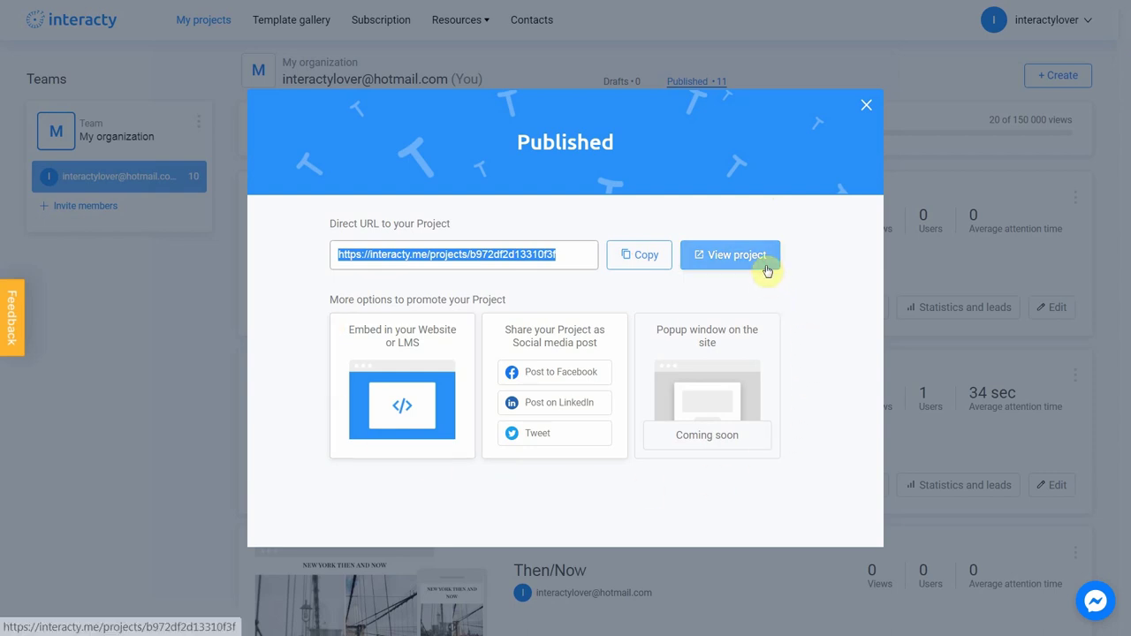
- Play the published game through to the final screen and follow its "visit our website" button
left_click(767, 270)
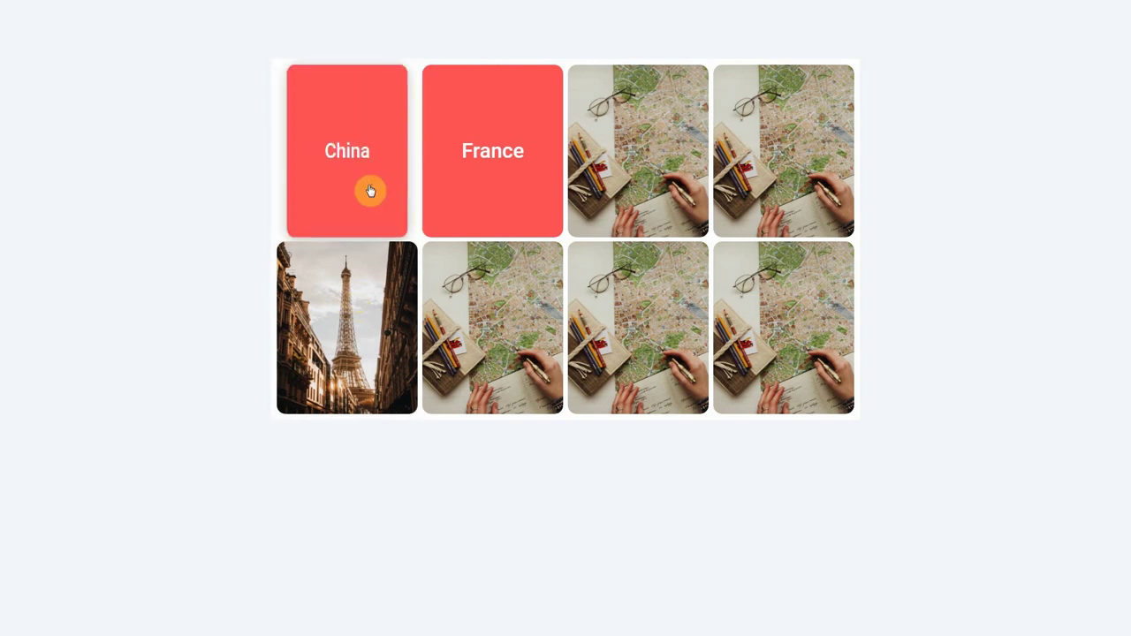
left_click(757, 318)
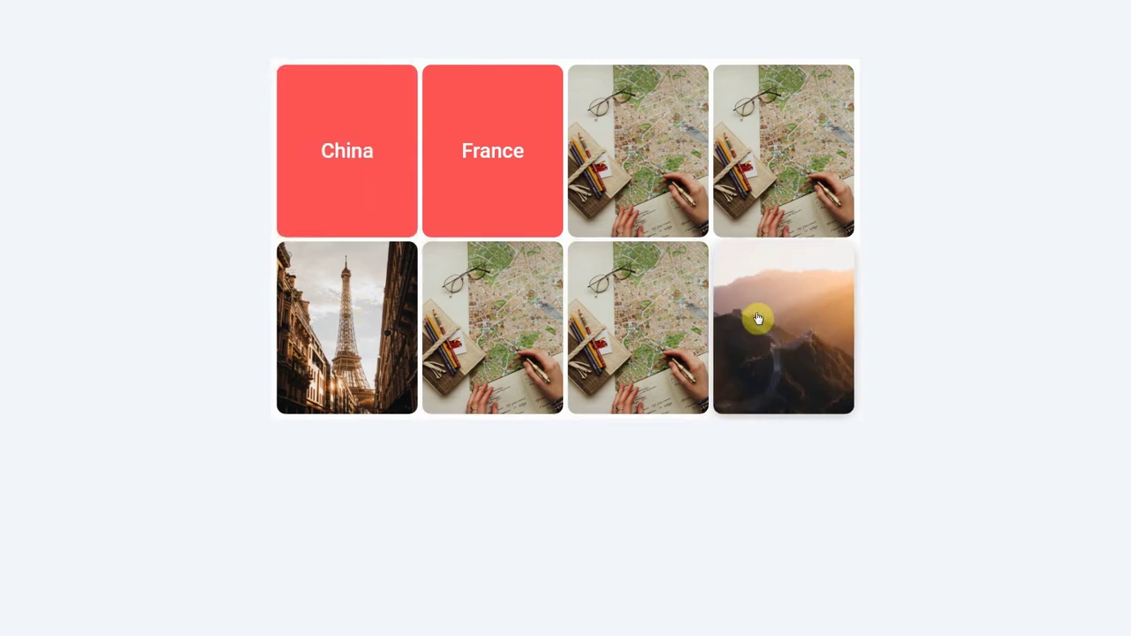
left_click(645, 320)
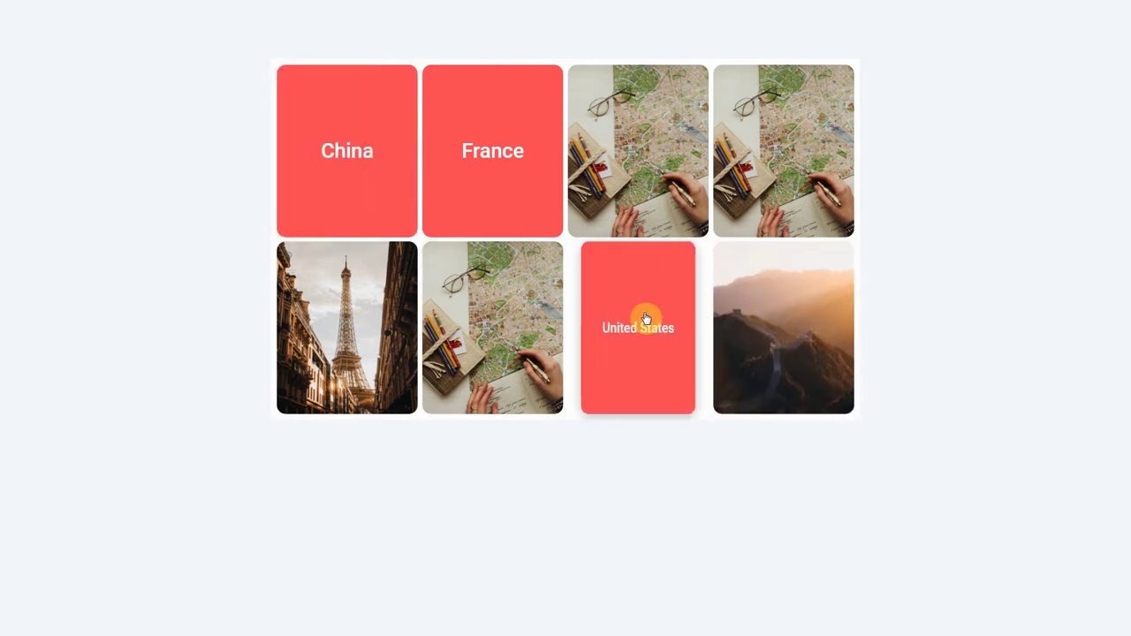
left_click(508, 311)
left_click(631, 196)
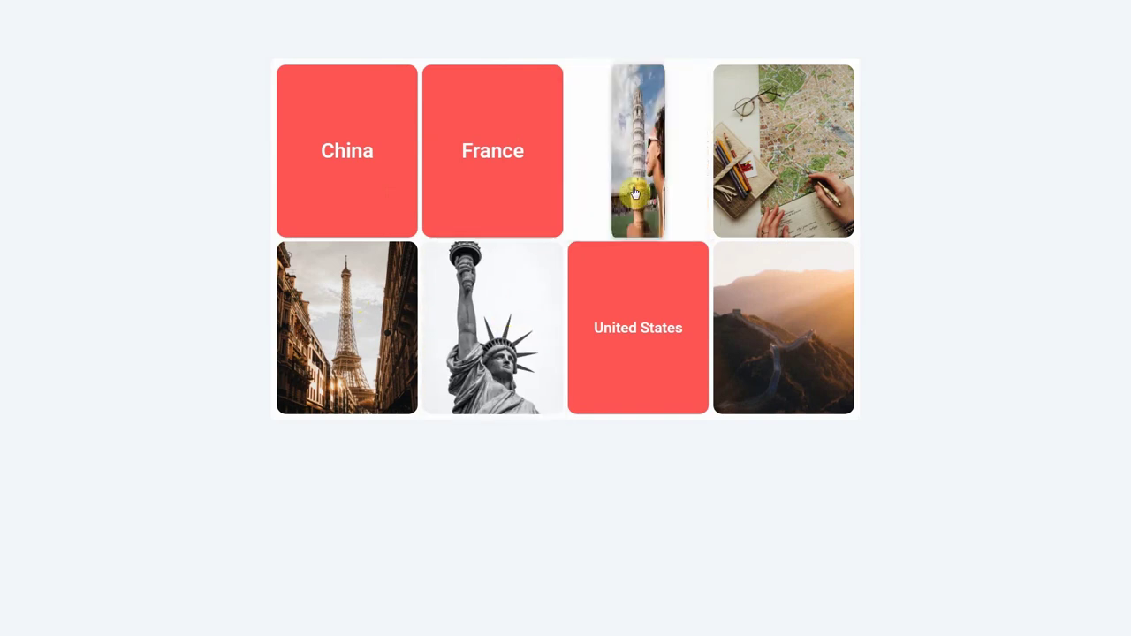
left_click(780, 190)
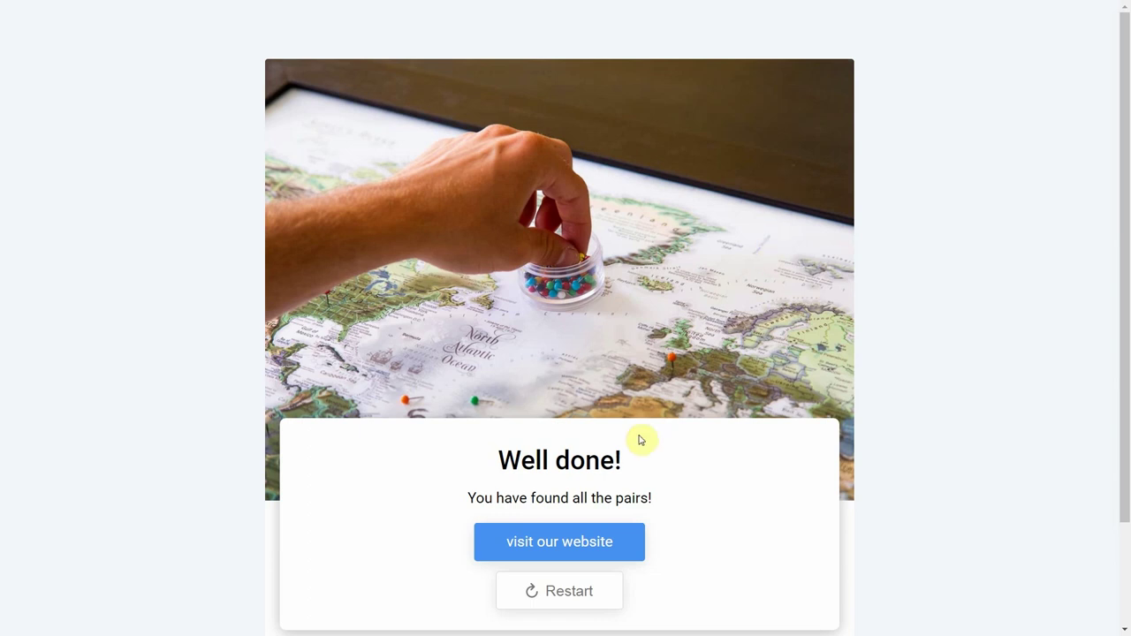
left_click(563, 549)
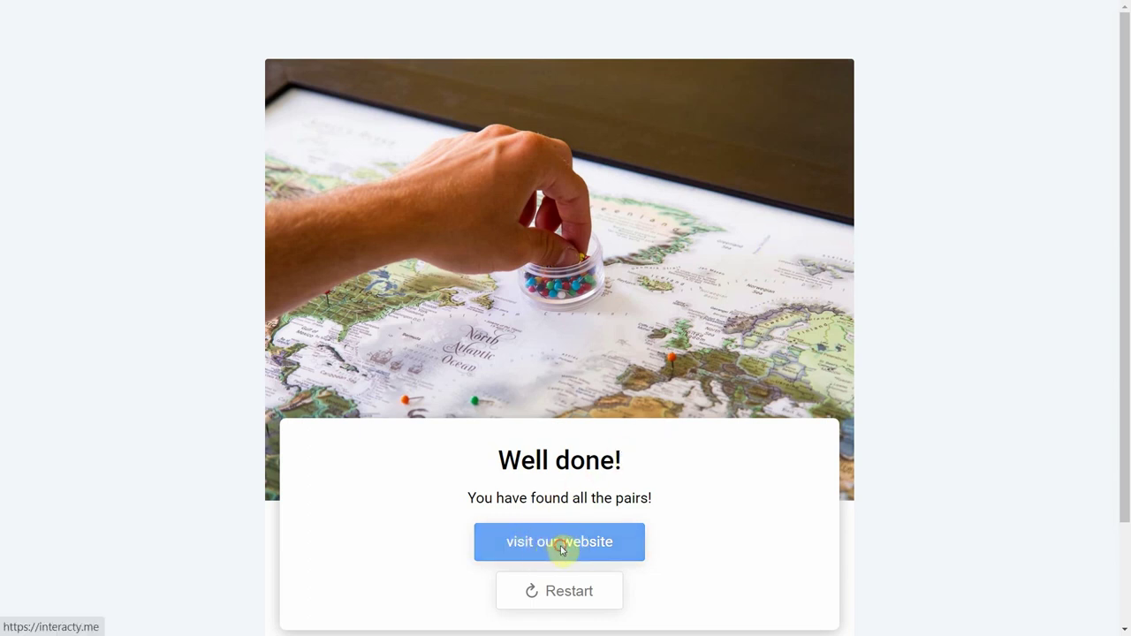